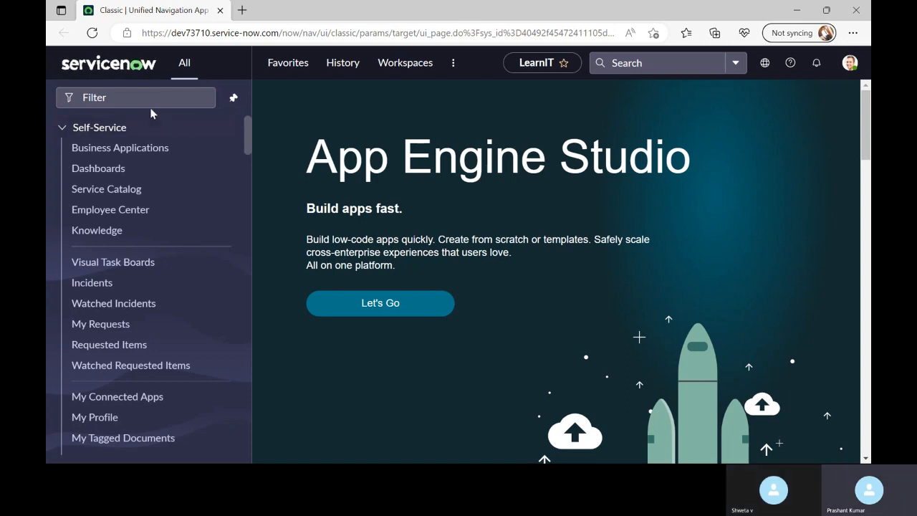
Filter the navigator for 'maintain' and open Access Request from Service Catalog > Maintain Items
{"action": "left_click", "coordinate": [132, 97]}
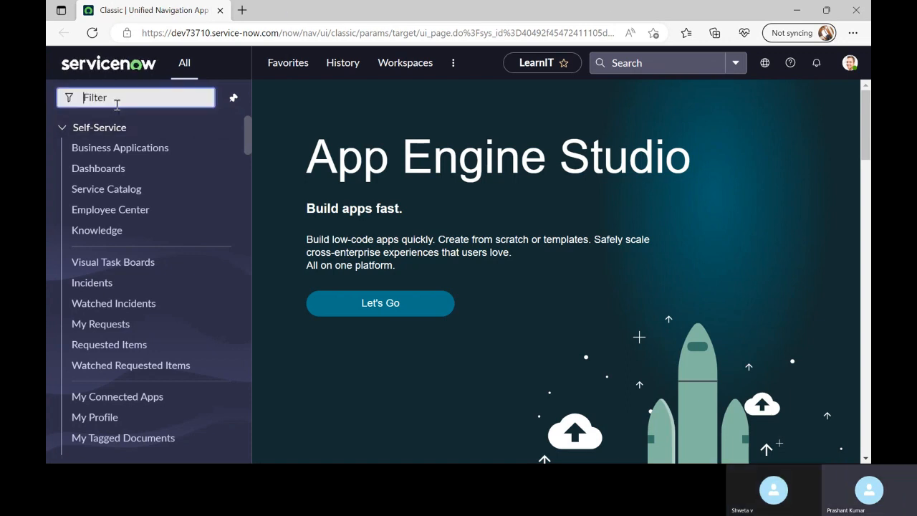
{"action": "type", "text": "main"}
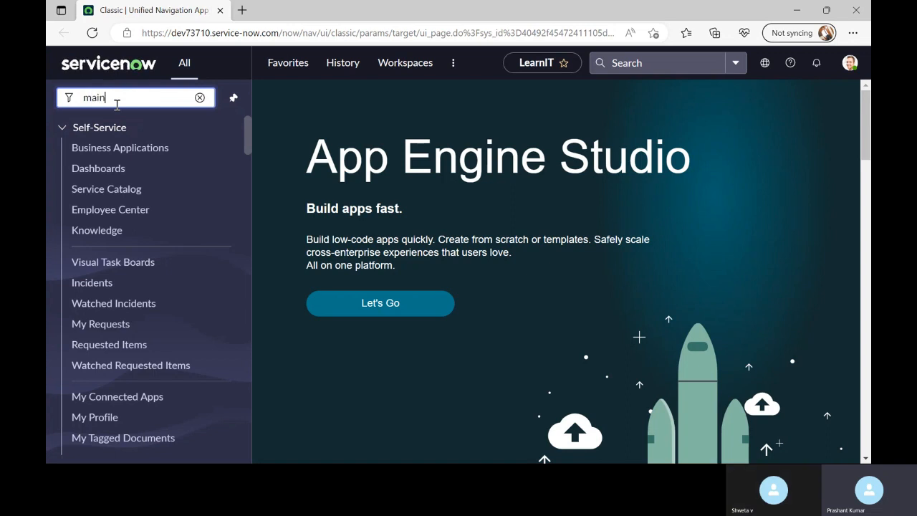
{"action": "type", "text": "tain"}
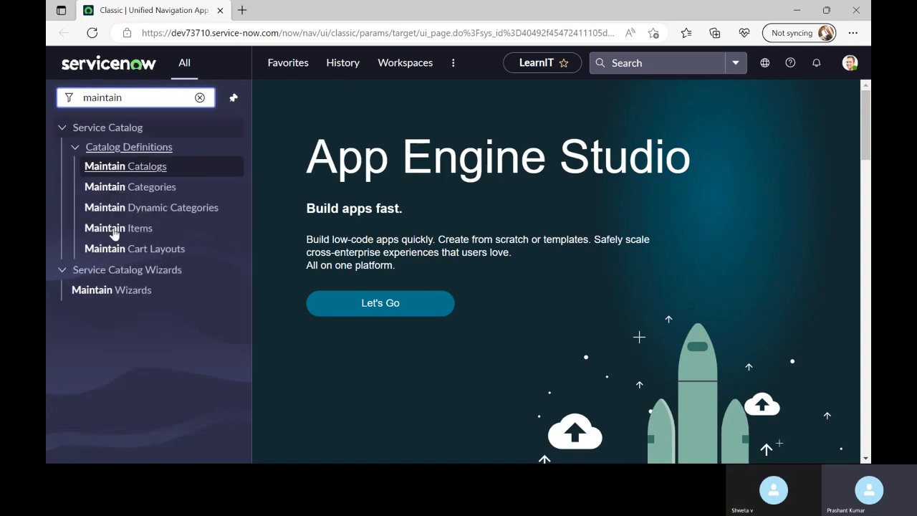
{"action": "left_click", "coordinate": [116, 230]}
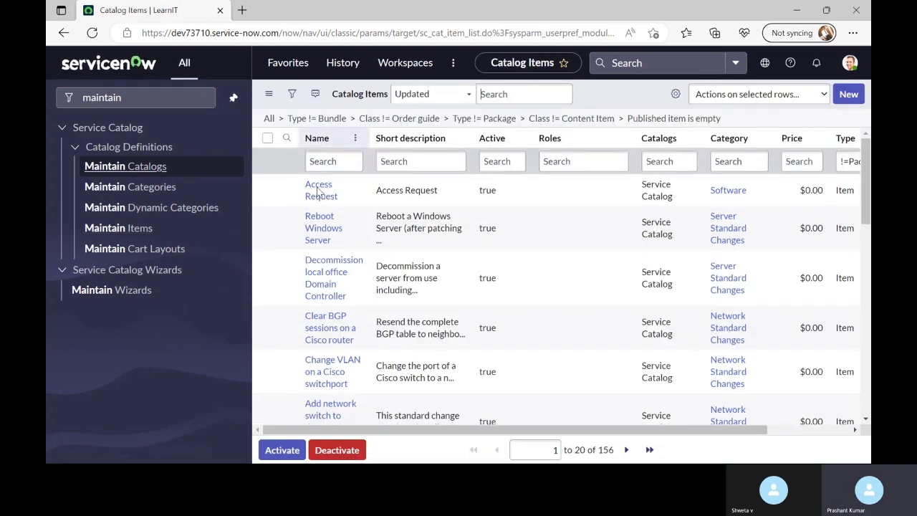
{"action": "left_click", "coordinate": [320, 200]}
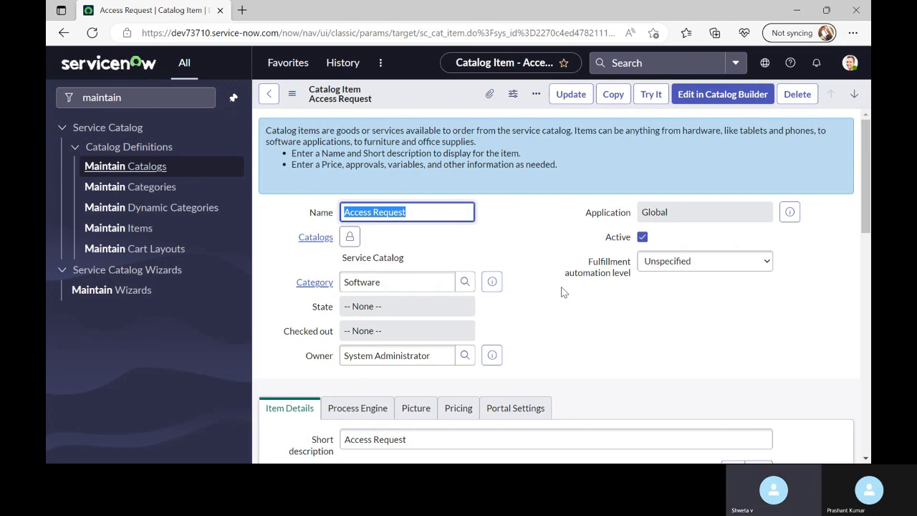
Review the item's variables, variable sets, catalog UI policies and catalog client scripts related lists
{"action": "scroll", "coordinate": [383, 280], "scroll_direction": "down", "scroll_amount": 15}
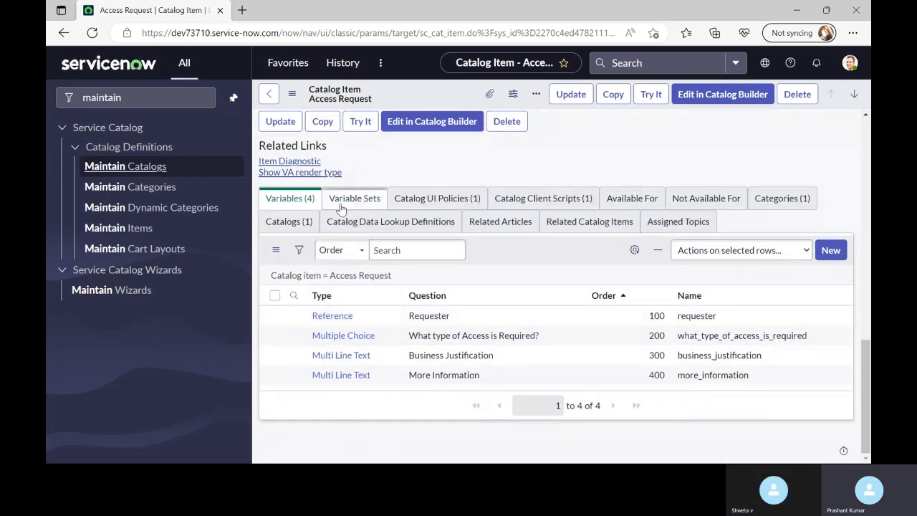
{"action": "scroll", "coordinate": [404, 172], "scroll_direction": "up", "scroll_amount": 5}
{"action": "scroll", "coordinate": [405, 173], "scroll_direction": "up", "scroll_amount": 4}
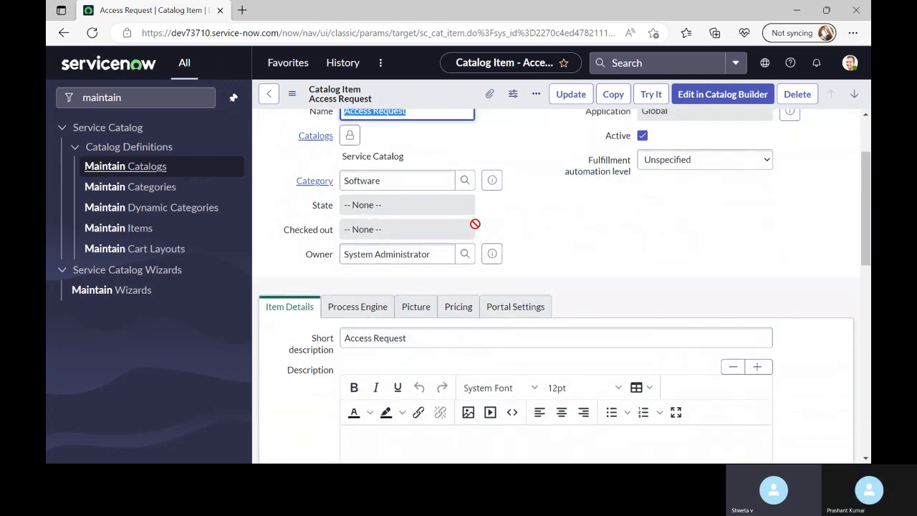
{"action": "scroll", "coordinate": [570, 215], "scroll_direction": "down", "scroll_amount": 1}
{"action": "scroll", "coordinate": [571, 225], "scroll_direction": "down", "scroll_amount": 10}
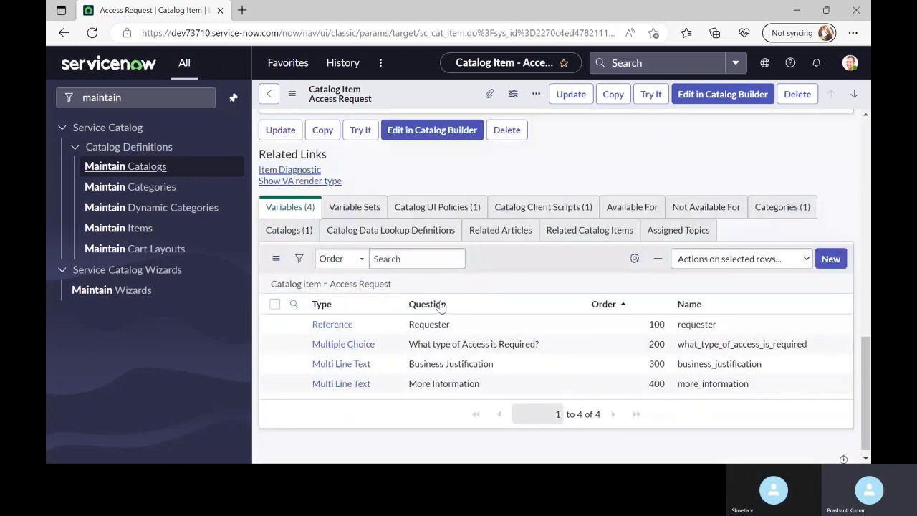
{"action": "left_click", "coordinate": [350, 200]}
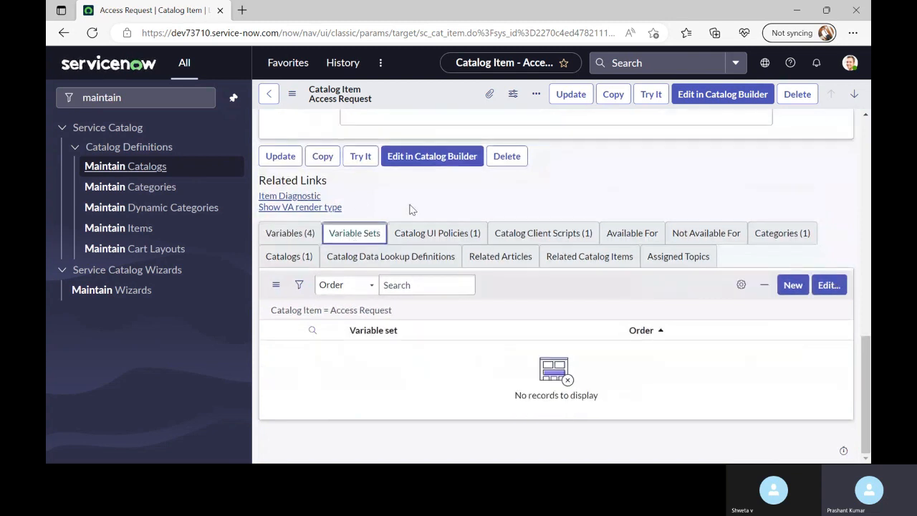
{"action": "left_click", "coordinate": [443, 233]}
{"action": "left_click", "coordinate": [535, 236]}
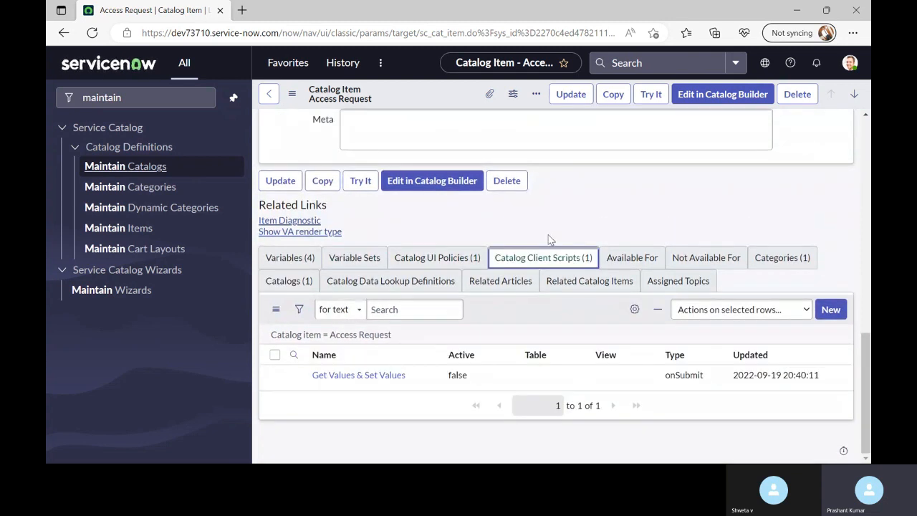
{"action": "left_click", "coordinate": [291, 262]}
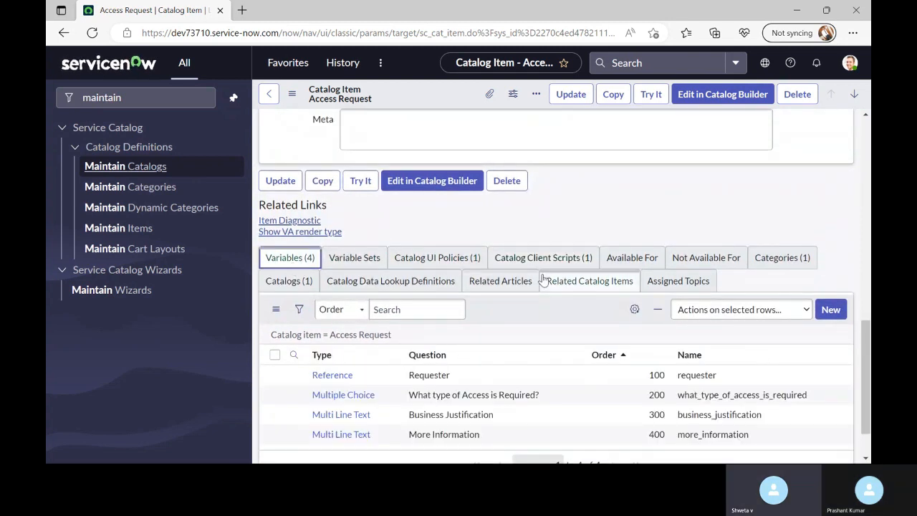
{"action": "left_click", "coordinate": [461, 264]}
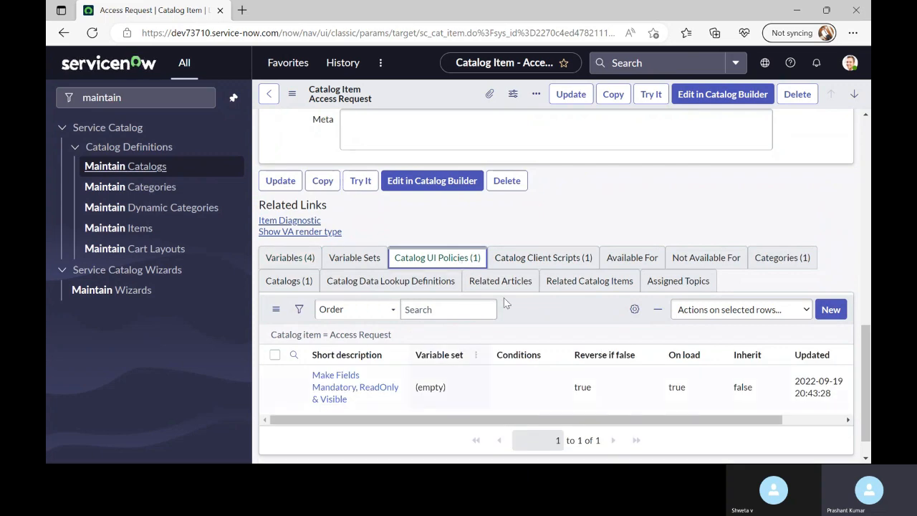
{"action": "left_click", "coordinate": [530, 264]}
{"action": "scroll", "coordinate": [542, 328], "scroll_direction": "up", "scroll_amount": 10}
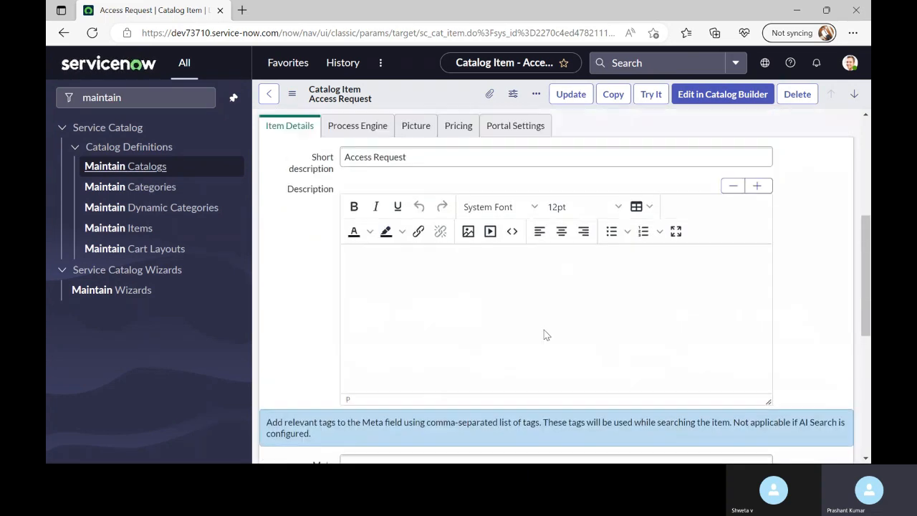
{"action": "scroll", "coordinate": [533, 291], "scroll_direction": "down", "scroll_amount": 10}
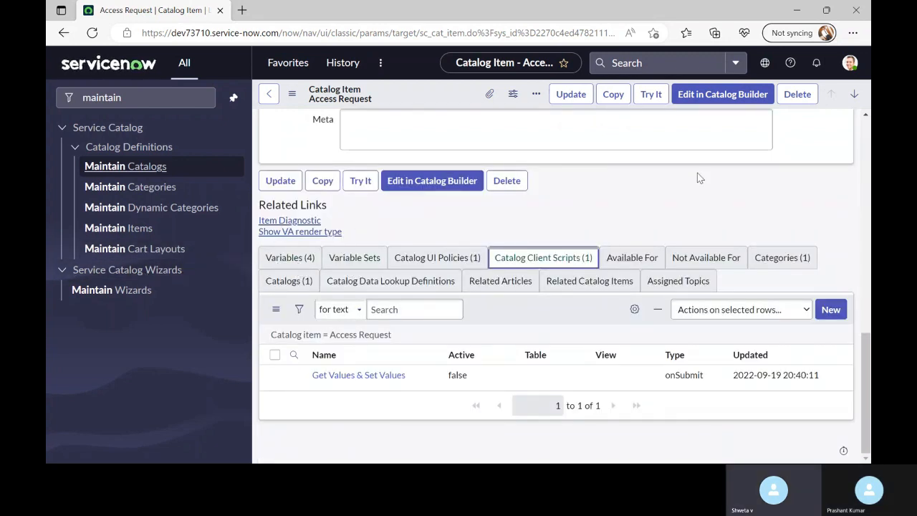
Open the item's catalog UI policy and Get Values & Set Values client script in new tabs
{"action": "left_click", "coordinate": [354, 258]}
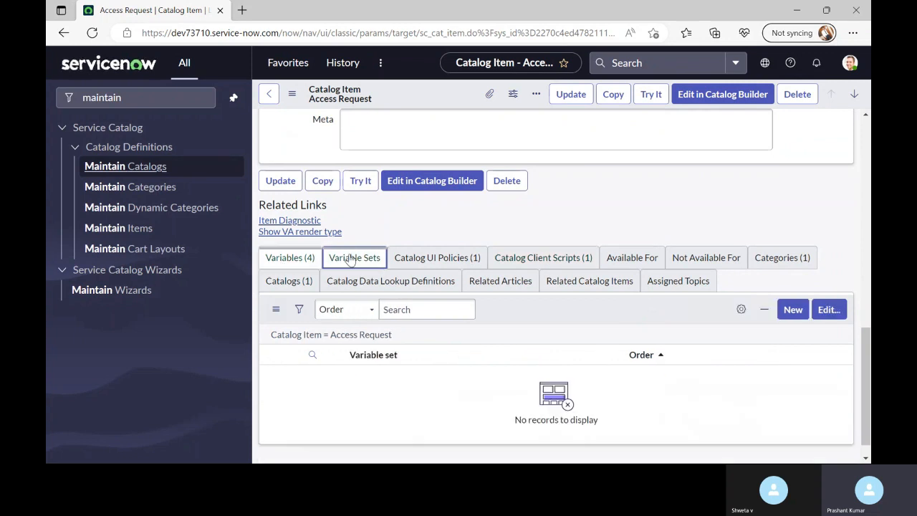
{"action": "left_click", "coordinate": [419, 258]}
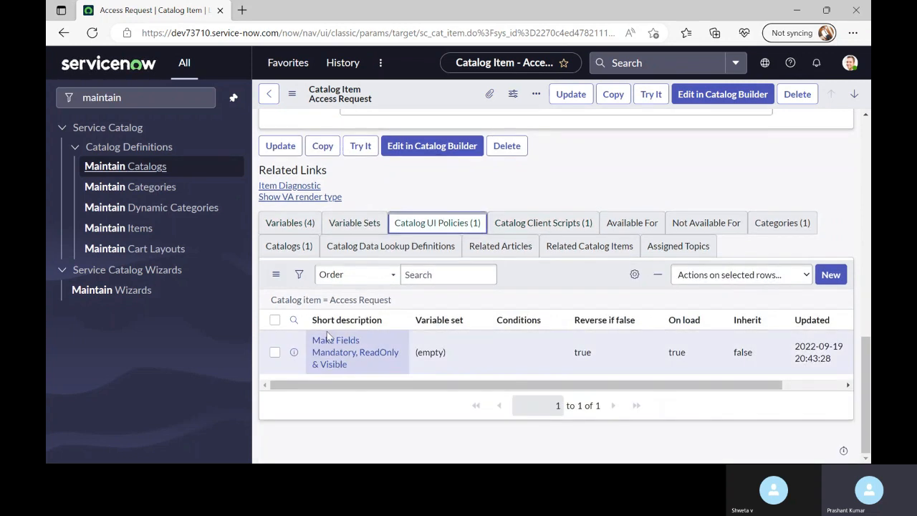
{"action": "middle_click", "coordinate": [342, 358]}
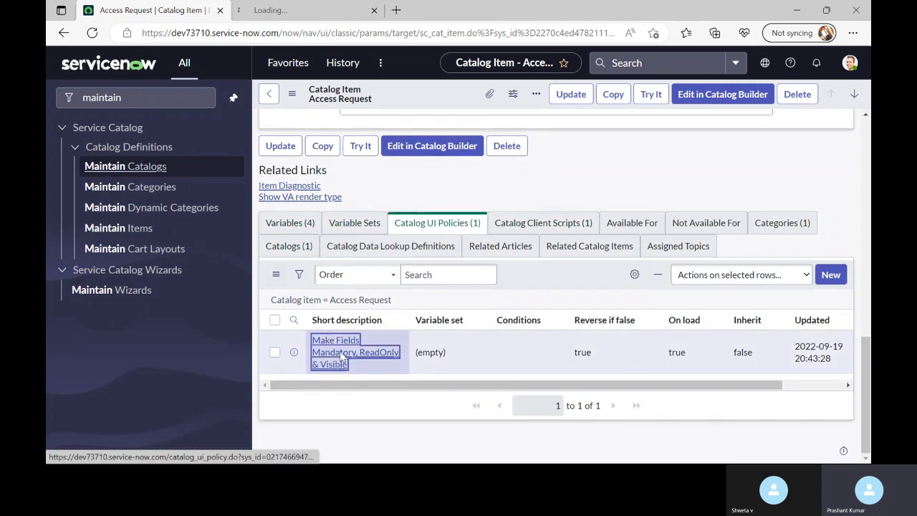
{"action": "left_click", "coordinate": [543, 223]}
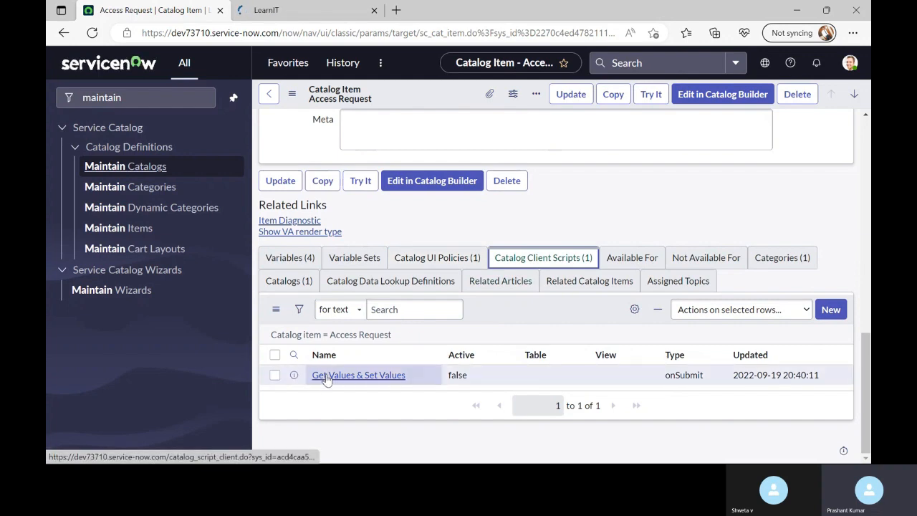
{"action": "middle_click", "coordinate": [324, 375]}
Preview the Access Request order form with Try It
{"action": "scroll", "coordinate": [392, 379], "scroll_direction": "up", "scroll_amount": 3}
{"action": "scroll", "coordinate": [317, 215], "scroll_direction": "up", "scroll_amount": 1}
{"action": "scroll", "coordinate": [316, 251], "scroll_direction": "down", "scroll_amount": 3}
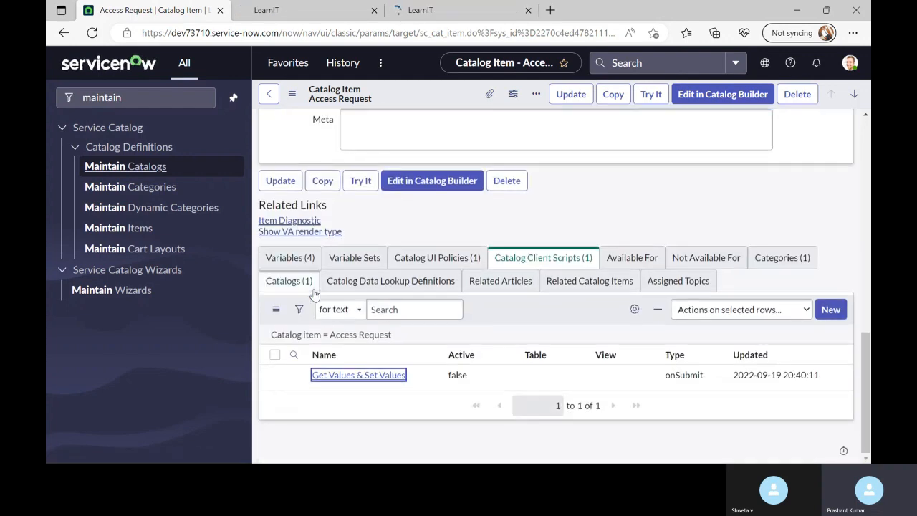
{"action": "scroll", "coordinate": [313, 292], "scroll_direction": "up", "scroll_amount": 7}
{"action": "scroll", "coordinate": [315, 295], "scroll_direction": "up", "scroll_amount": 1}
{"action": "left_click", "coordinate": [650, 94]}
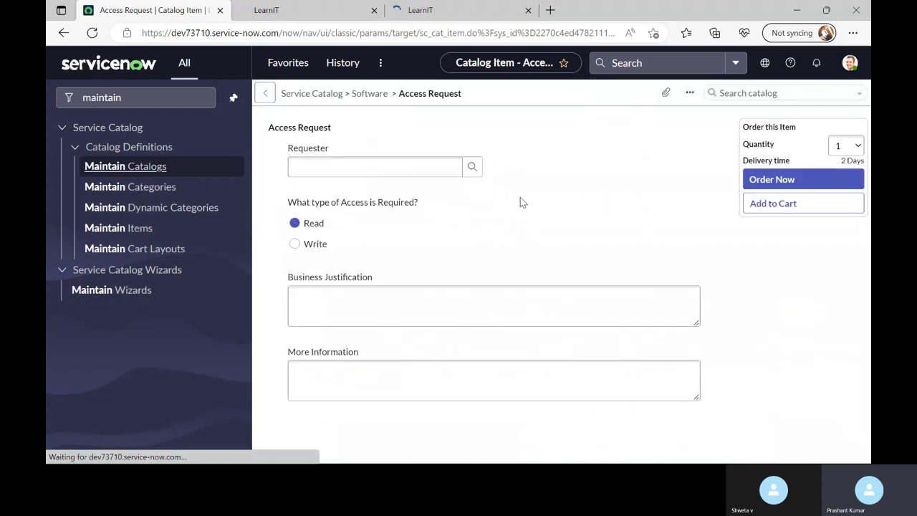
Review the Make Fields Mandatory, ReadOnly & Visible policy's Write access condition and Script tab
{"action": "left_click", "coordinate": [333, 8]}
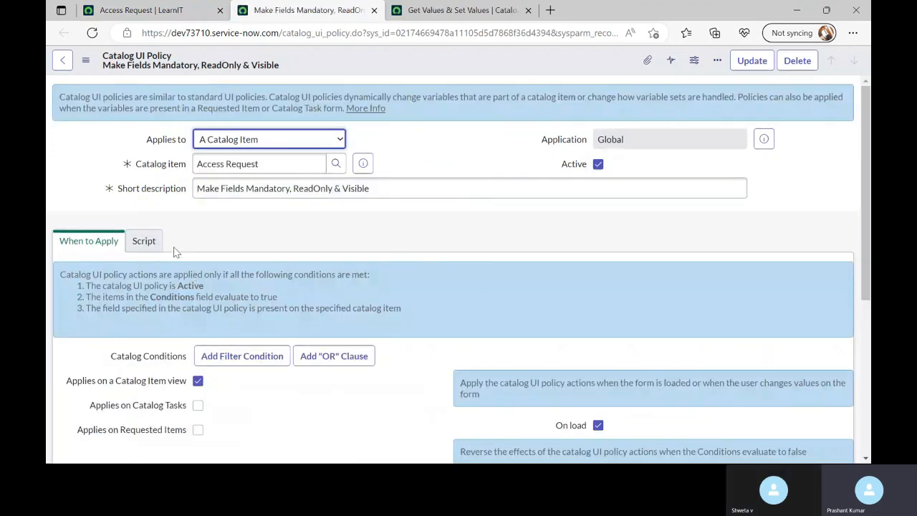
{"action": "scroll", "coordinate": [158, 253], "scroll_direction": "down", "scroll_amount": 2}
{"action": "scroll", "coordinate": [159, 258], "scroll_direction": "down", "scroll_amount": 2}
{"action": "scroll", "coordinate": [187, 248], "scroll_direction": "up", "scroll_amount": 5}
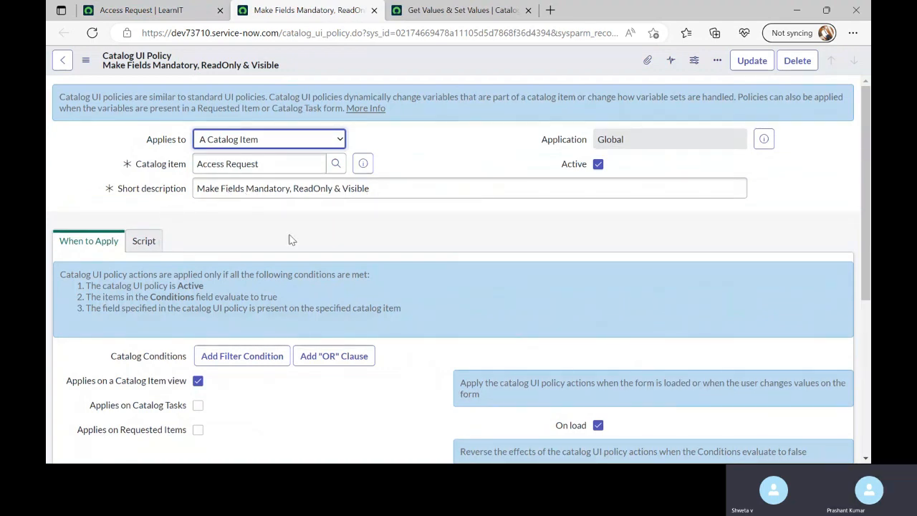
{"action": "left_click", "coordinate": [145, 241]}
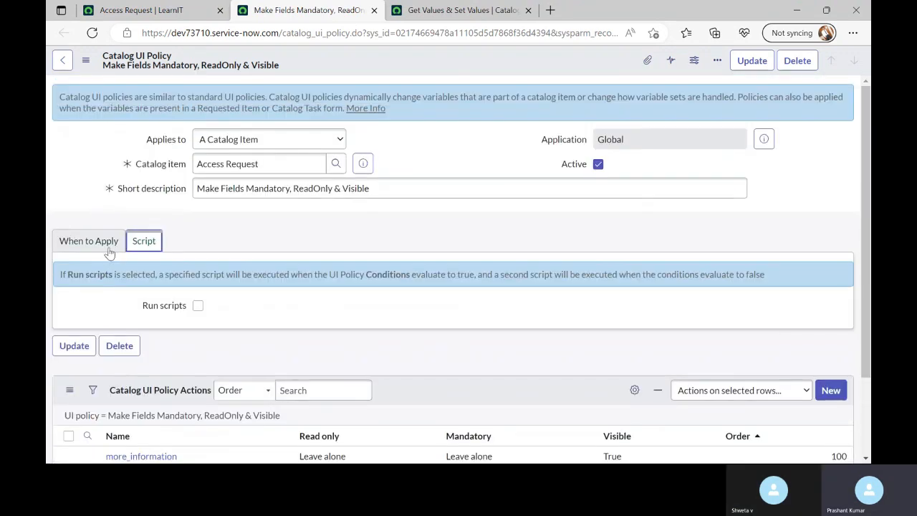
{"action": "left_click", "coordinate": [107, 245]}
Inspect the policy actions: business_justification mandatory and more_information visible
{"action": "scroll", "coordinate": [122, 266], "scroll_direction": "down", "scroll_amount": 2}
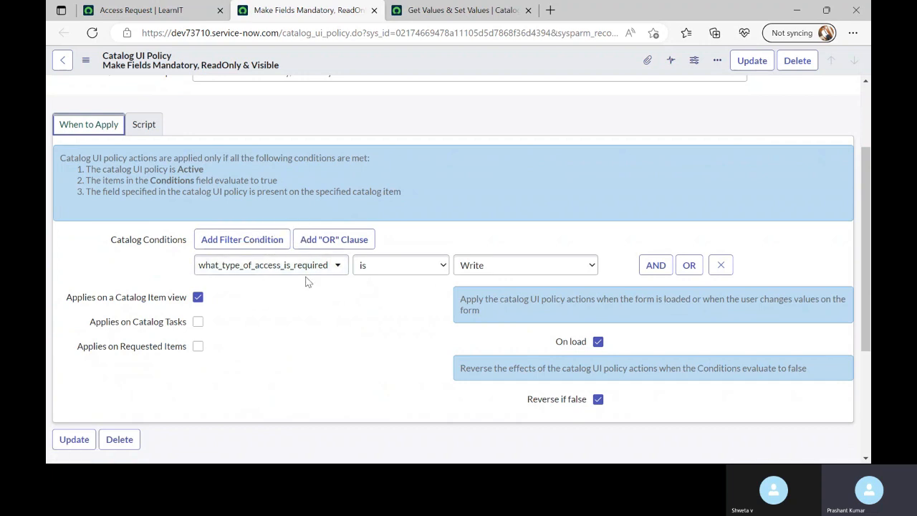
{"action": "scroll", "coordinate": [344, 290], "scroll_direction": "down", "scroll_amount": 1}
{"action": "scroll", "coordinate": [357, 299], "scroll_direction": "down", "scroll_amount": 2}
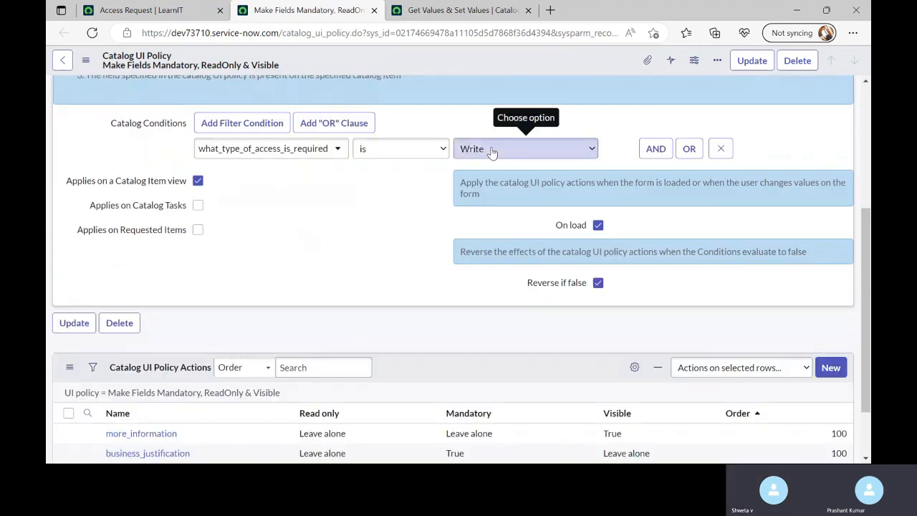
{"action": "scroll", "coordinate": [401, 256], "scroll_direction": "down", "scroll_amount": 1}
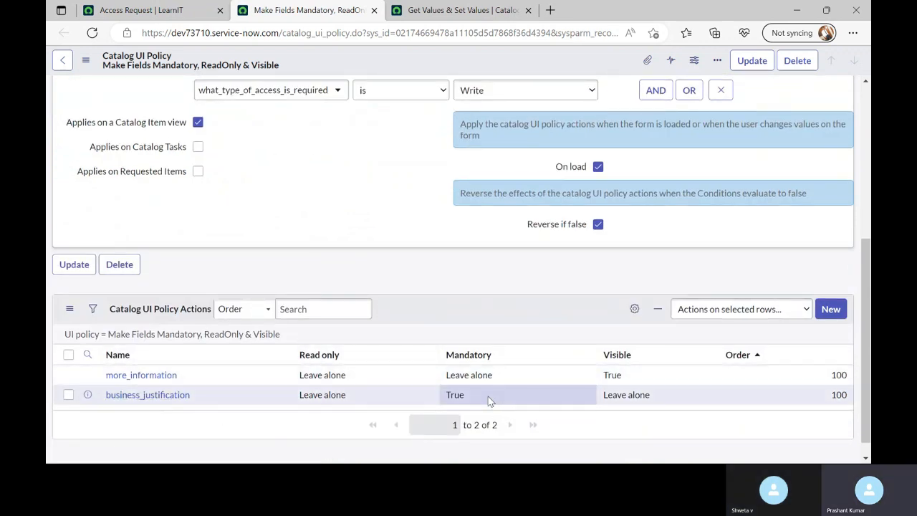
{"action": "left_click", "coordinate": [460, 10]}
{"action": "left_click", "coordinate": [294, 10]}
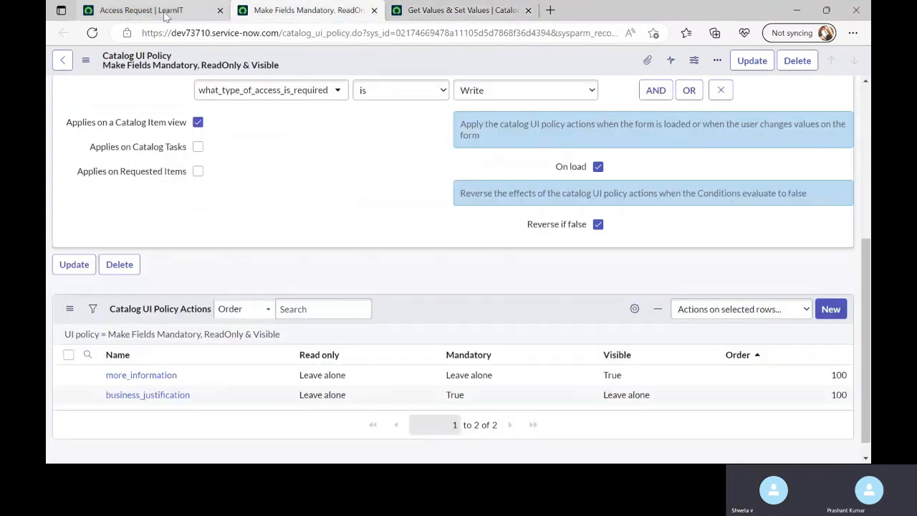
Select Write access on the order form and compare its fields with the UI policy actions
{"action": "left_click", "coordinate": [143, 10]}
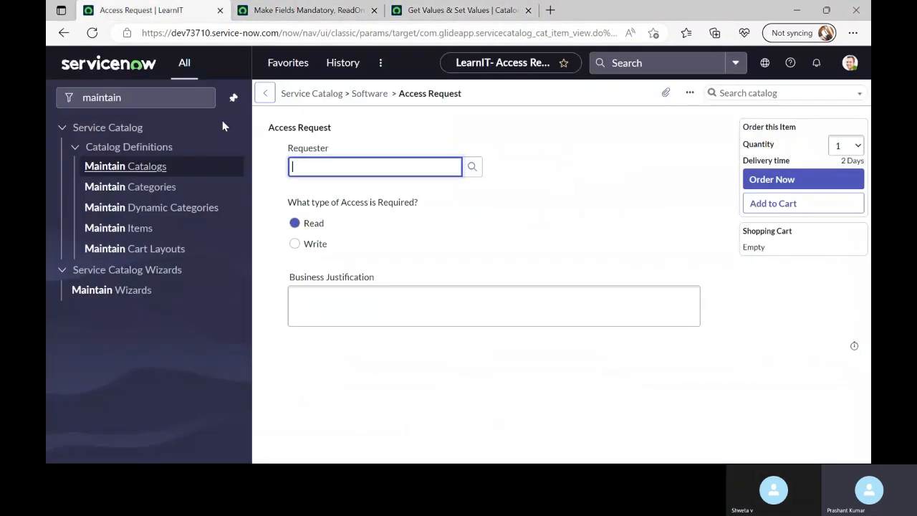
{"action": "left_click", "coordinate": [296, 246]}
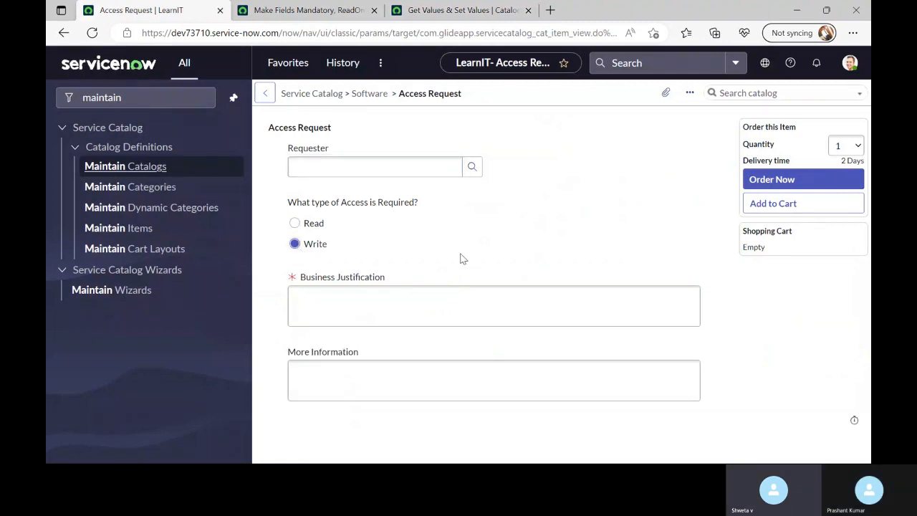
{"action": "left_click", "coordinate": [413, 278]}
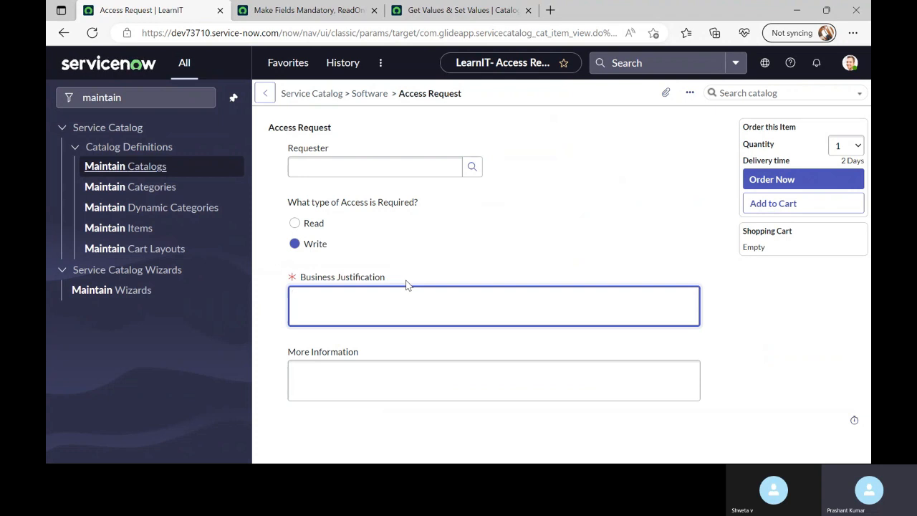
{"action": "left_click", "coordinate": [318, 12]}
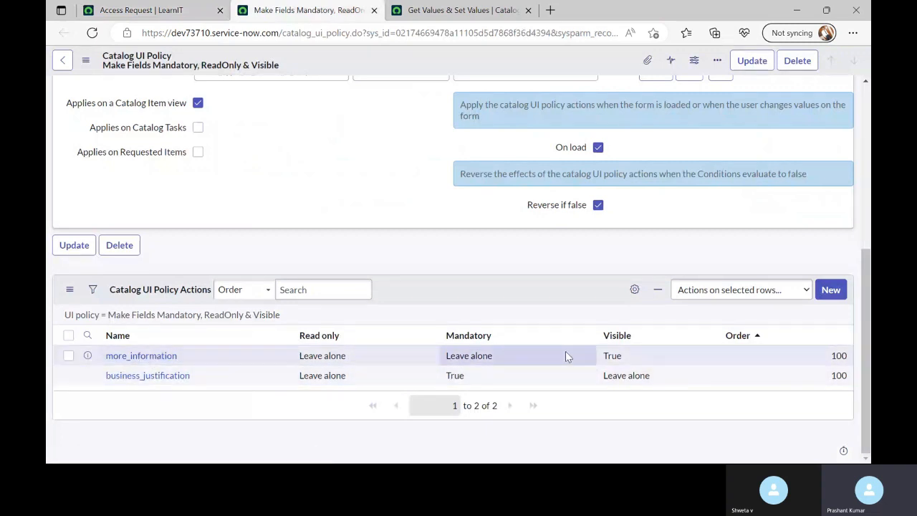
{"action": "left_click", "coordinate": [166, 14]}
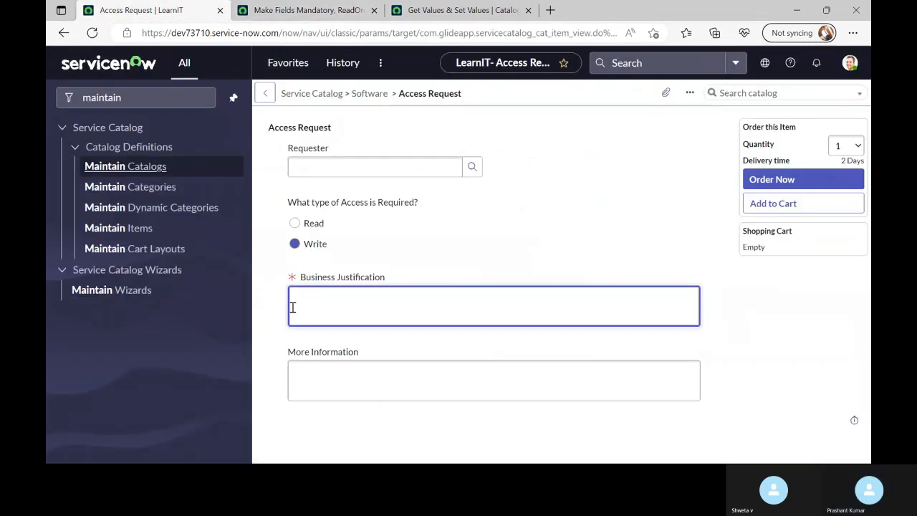
{"action": "left_click", "coordinate": [318, 381]}
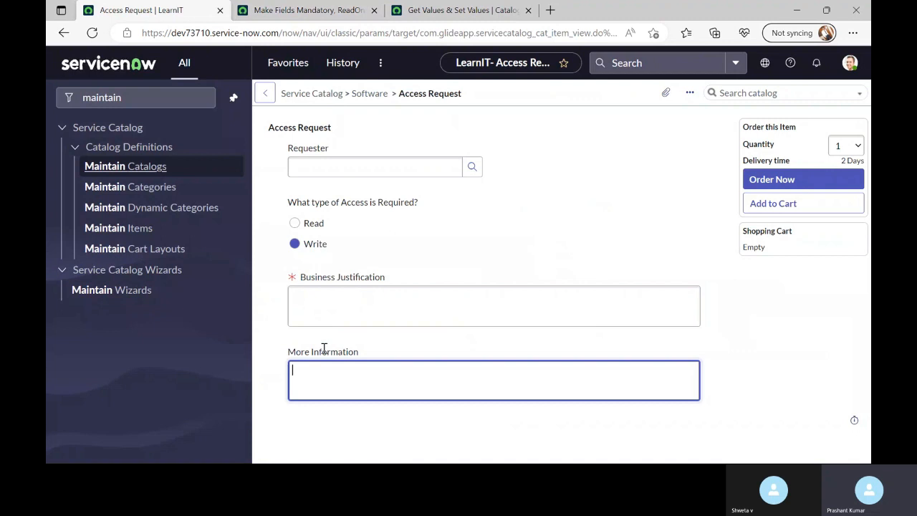
Toggle access type between Read and Write to confirm the policy, ending on Read
{"action": "left_click", "coordinate": [306, 222]}
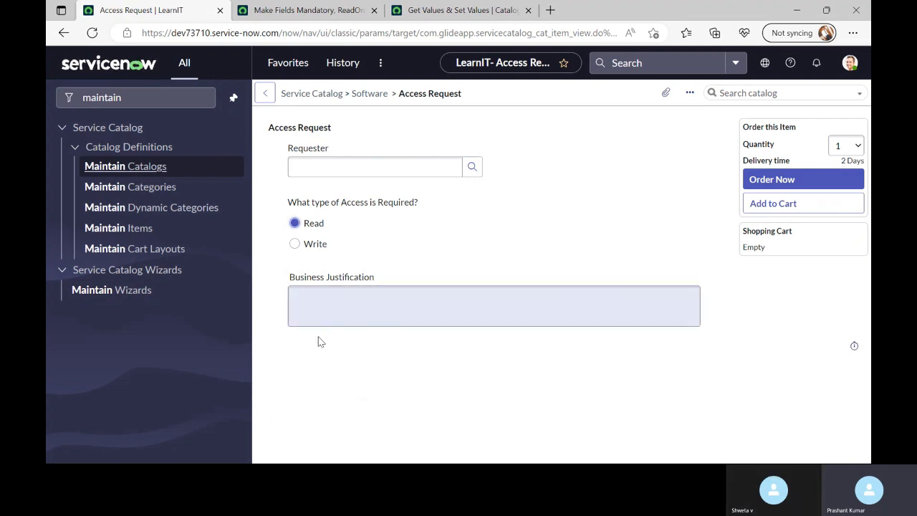
{"action": "left_click", "coordinate": [313, 245]}
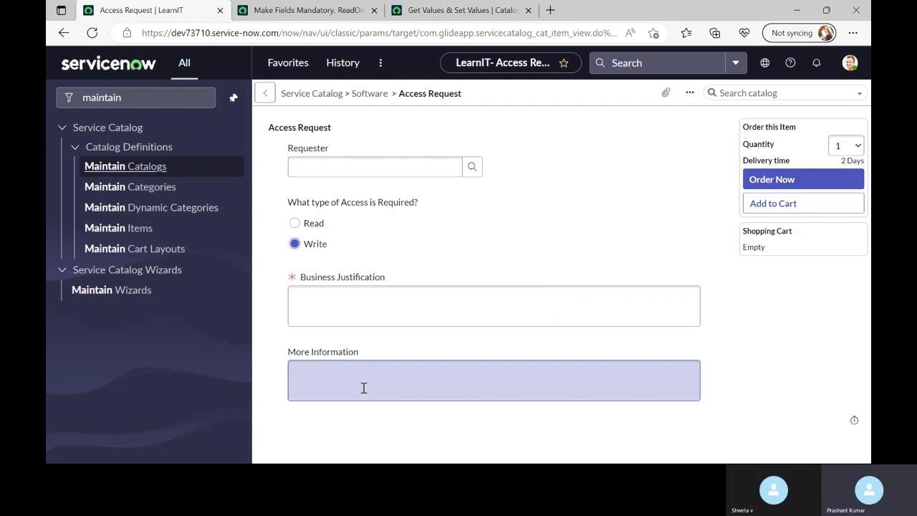
{"action": "left_click", "coordinate": [314, 225]}
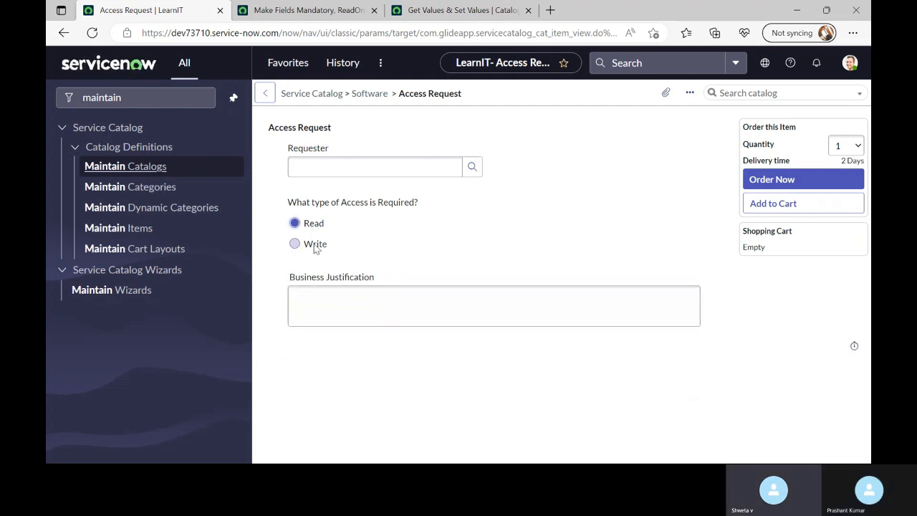
{"action": "left_click", "coordinate": [314, 245]}
{"action": "left_click", "coordinate": [318, 226]}
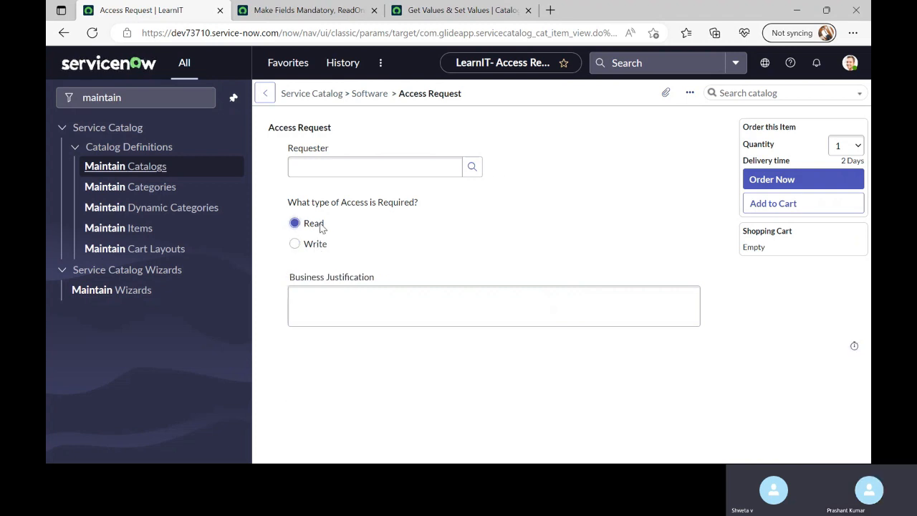
Mark the Get Values & Set Values onSubmit client script Active and save it
{"action": "left_click", "coordinate": [478, 11]}
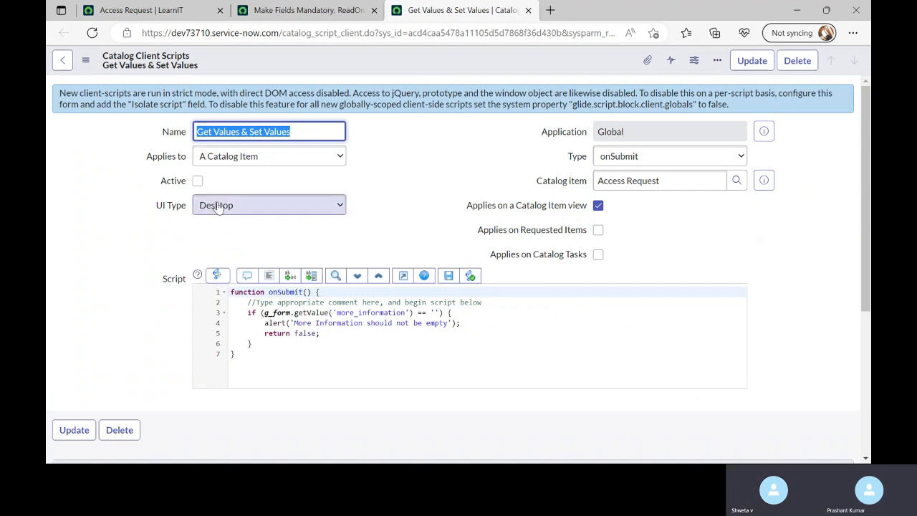
{"action": "left_click", "coordinate": [198, 181]}
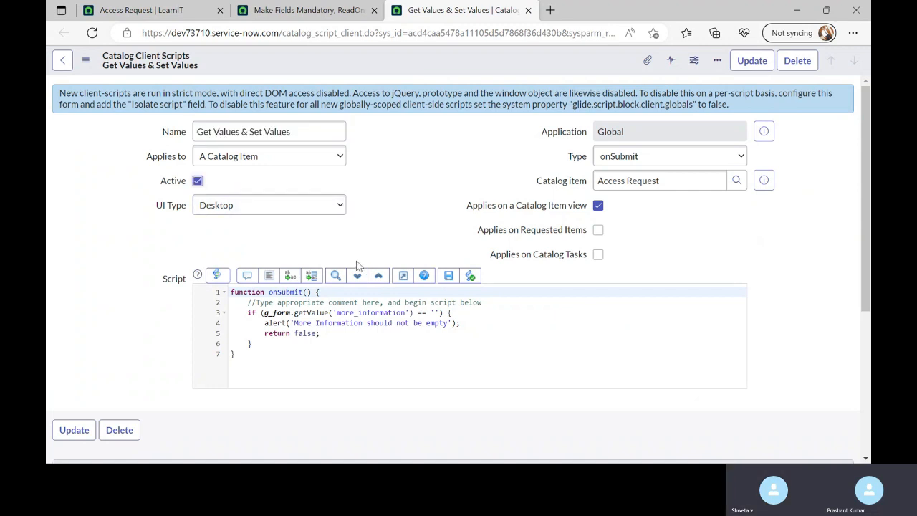
{"action": "right_click", "coordinate": [365, 60]}
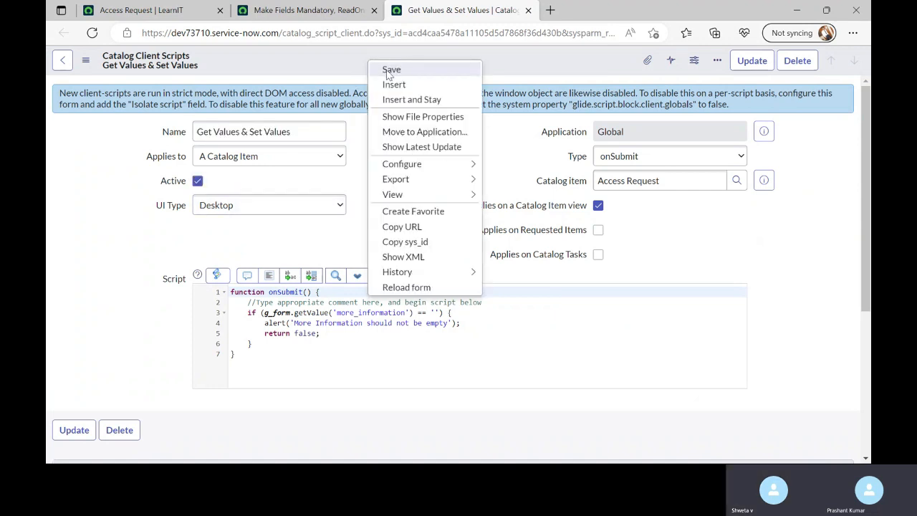
{"action": "left_click", "coordinate": [387, 70]}
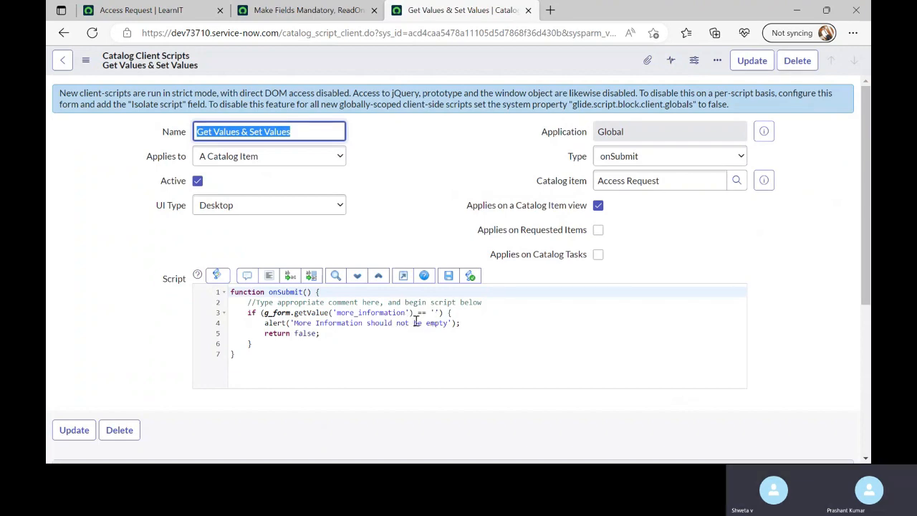
{"action": "left_click", "coordinate": [308, 10]}
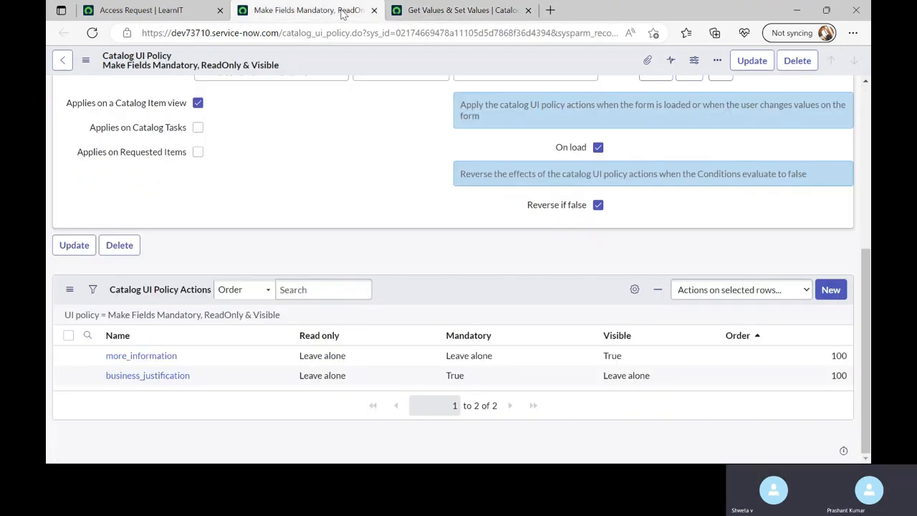
{"action": "key", "text": "ctrl+Tab"}
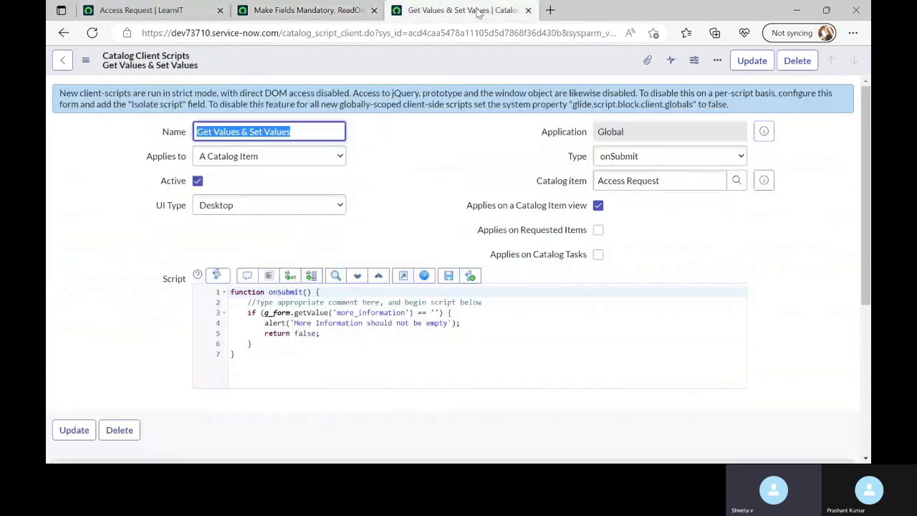
Reload the Access Request form, pick a requester, choose Write and enter justification 'Test'
{"action": "left_click", "coordinate": [163, 13]}
{"action": "right_click", "coordinate": [549, 125]}
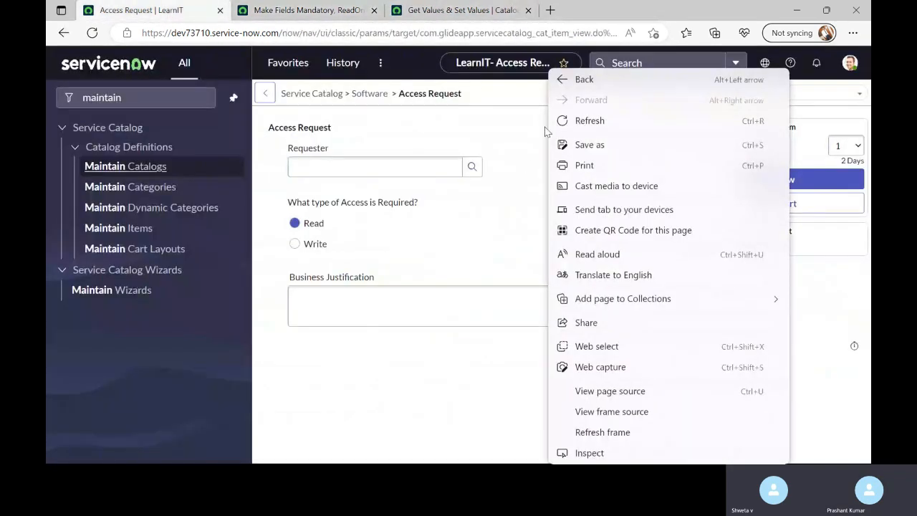
{"action": "left_click", "coordinate": [587, 121]}
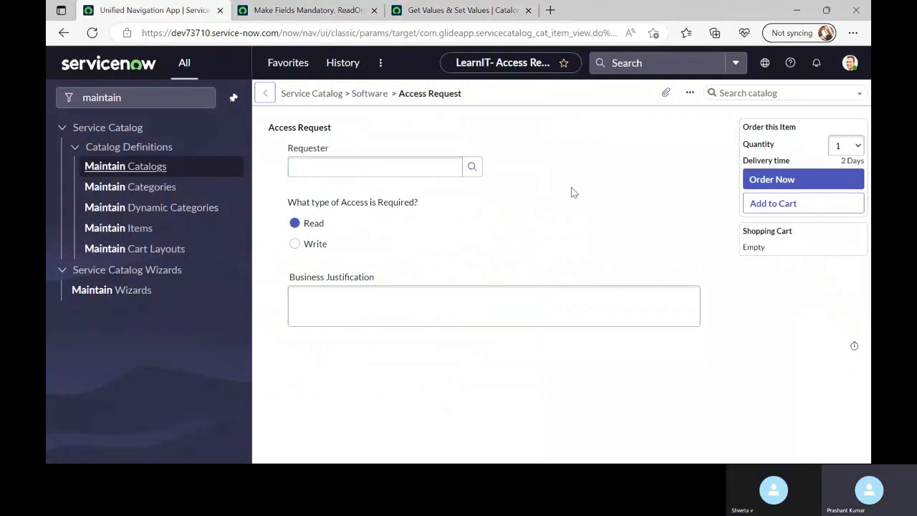
{"action": "left_click", "coordinate": [471, 174]}
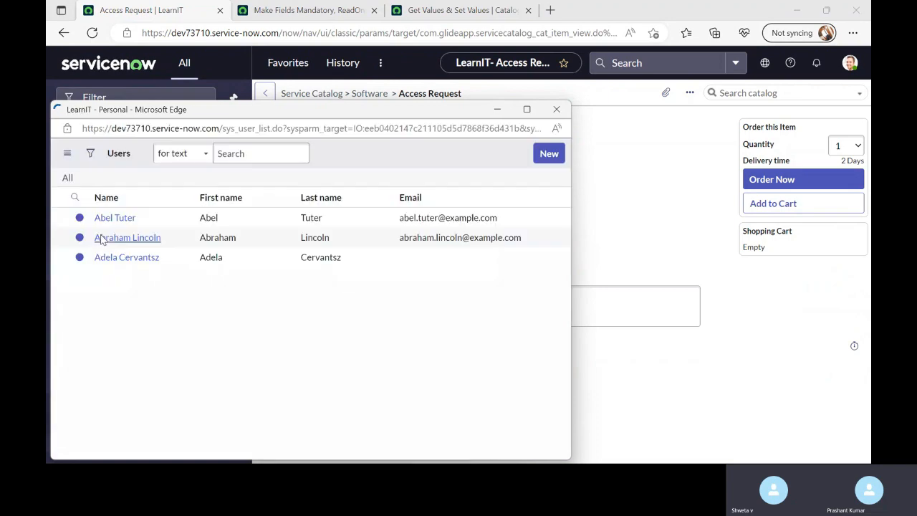
{"action": "left_click", "coordinate": [106, 242]}
{"action": "left_click", "coordinate": [310, 244]}
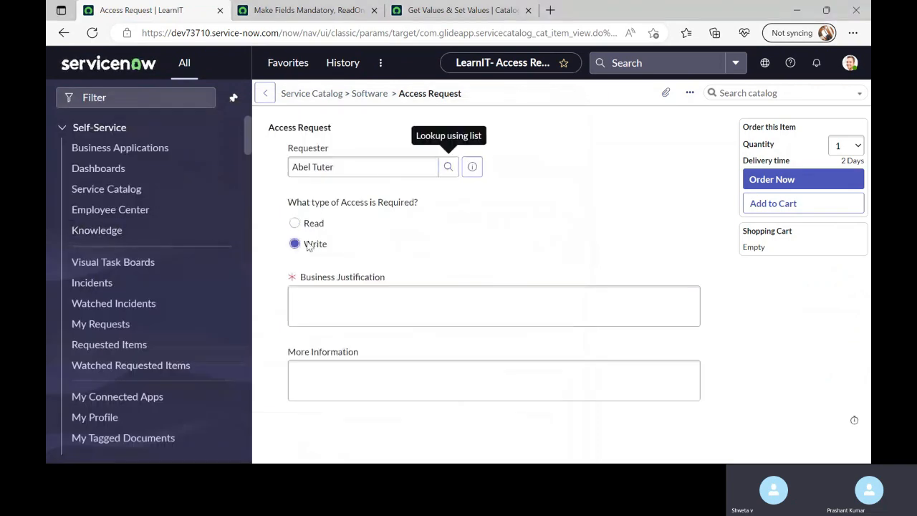
{"action": "left_click", "coordinate": [336, 295]}
{"action": "type", "text": "Test"}
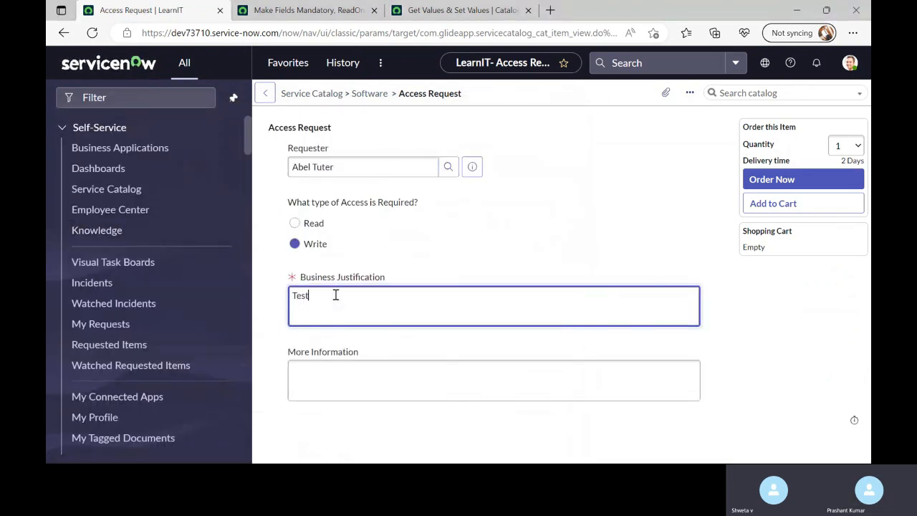
{"action": "left_click", "coordinate": [506, 217]}
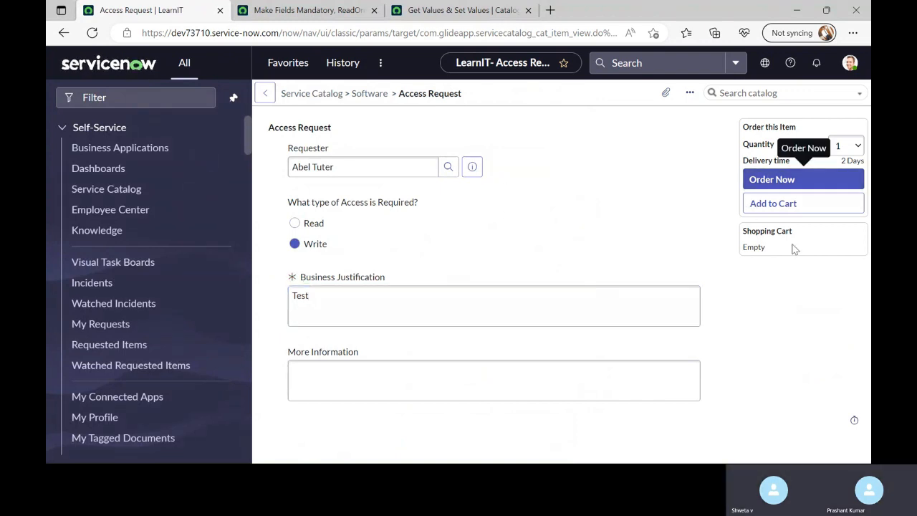
Order Now and dismiss the 'More Information should not be empty' alert
{"action": "left_click", "coordinate": [780, 183]}
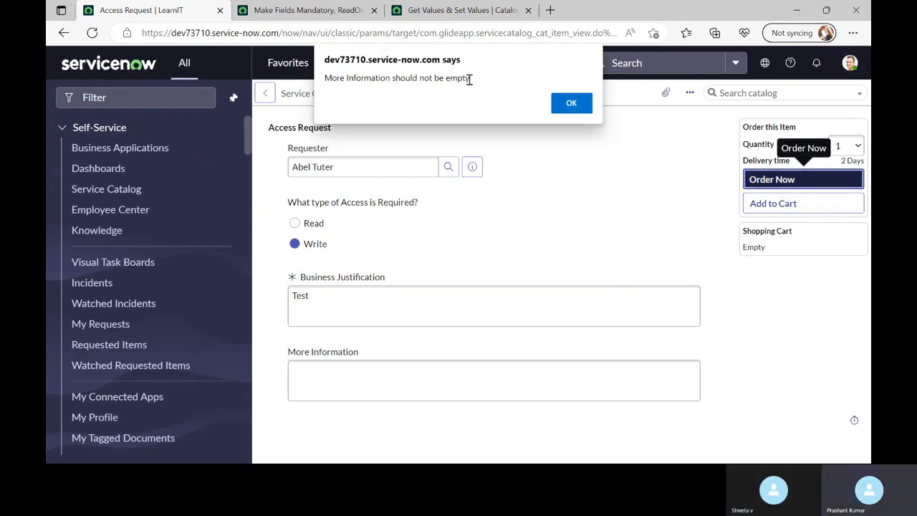
{"action": "left_click_drag", "start_coordinate": [473, 80], "coordinate": [306, 96]}
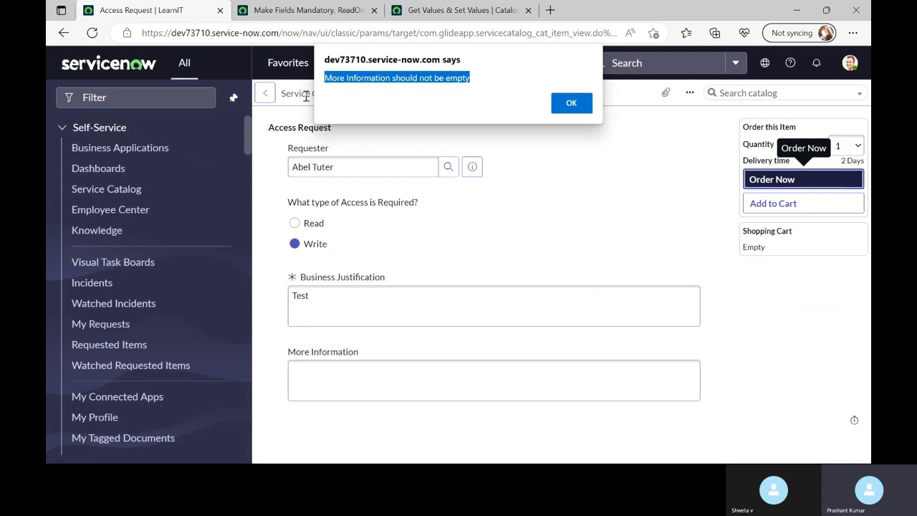
{"action": "left_click", "coordinate": [584, 107]}
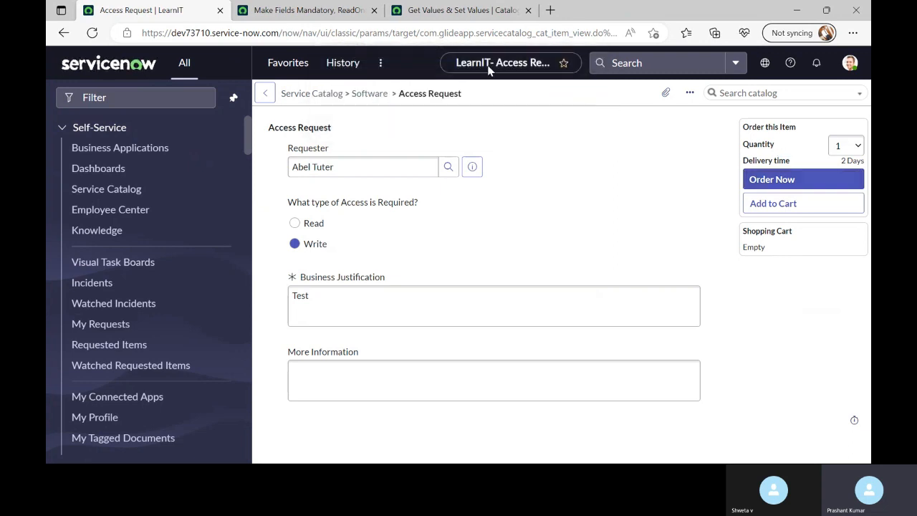
{"action": "left_click", "coordinate": [463, 10]}
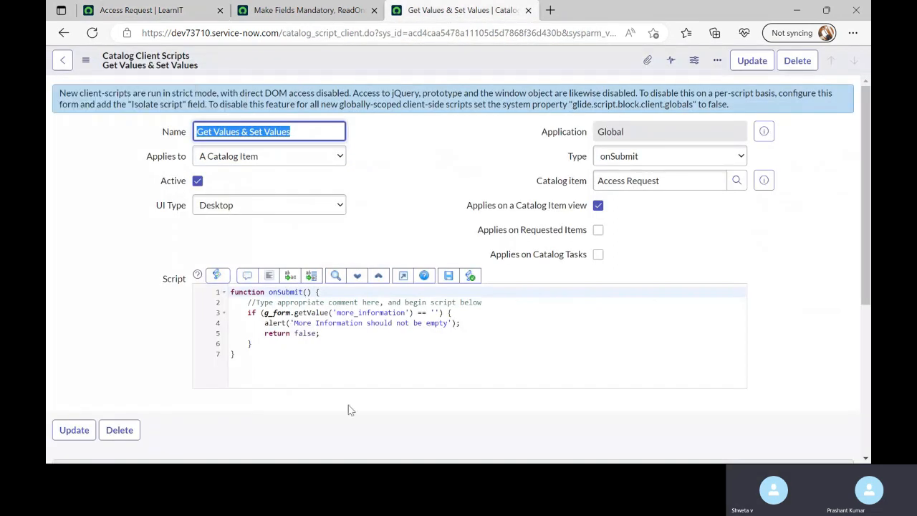
Examine the client script's more_information empty check, alert line and return false statement
{"action": "left_click", "coordinate": [349, 344]}
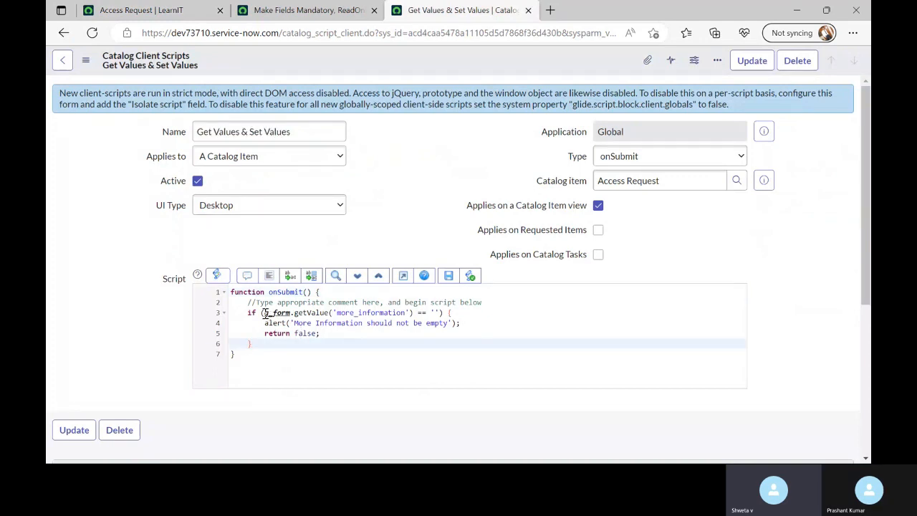
{"action": "left_click_drag", "start_coordinate": [263, 314], "coordinate": [293, 315]}
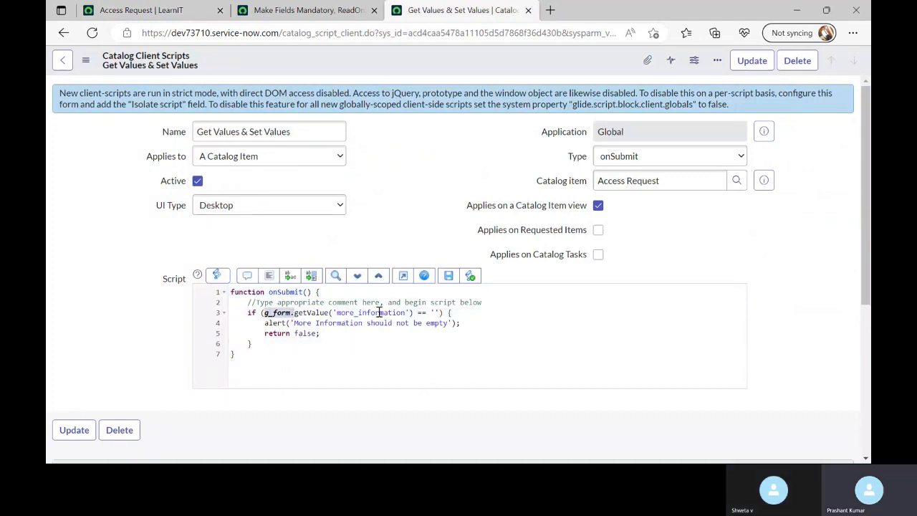
{"action": "left_click", "coordinate": [437, 313]}
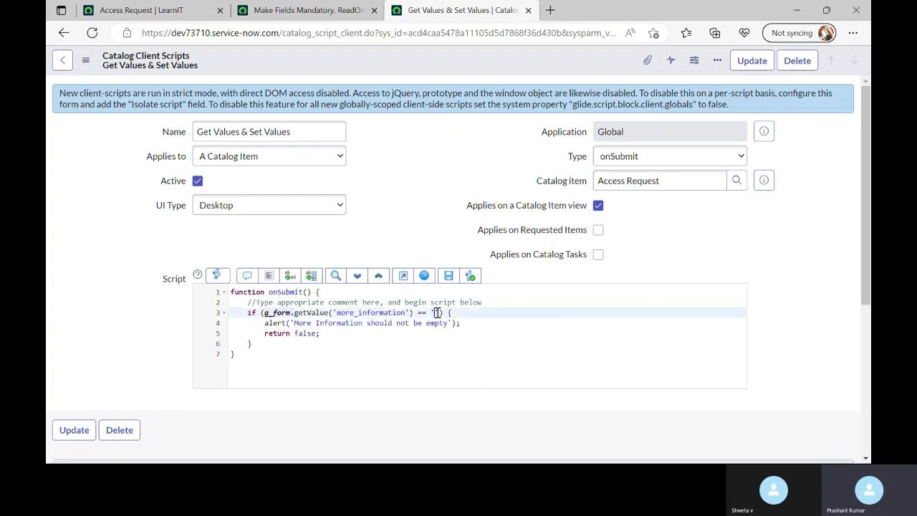
{"action": "left_click_drag", "start_coordinate": [253, 323], "coordinate": [494, 324]}
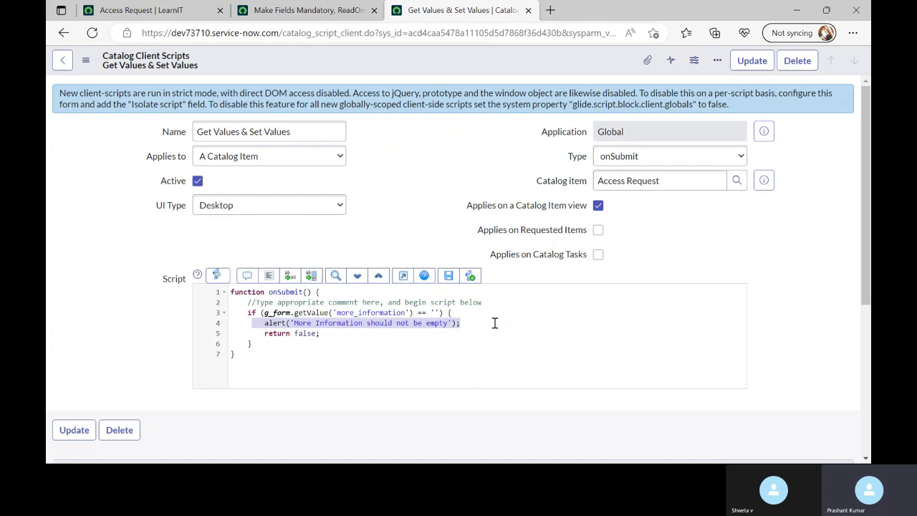
{"action": "left_click_drag", "start_coordinate": [333, 336], "coordinate": [285, 338]}
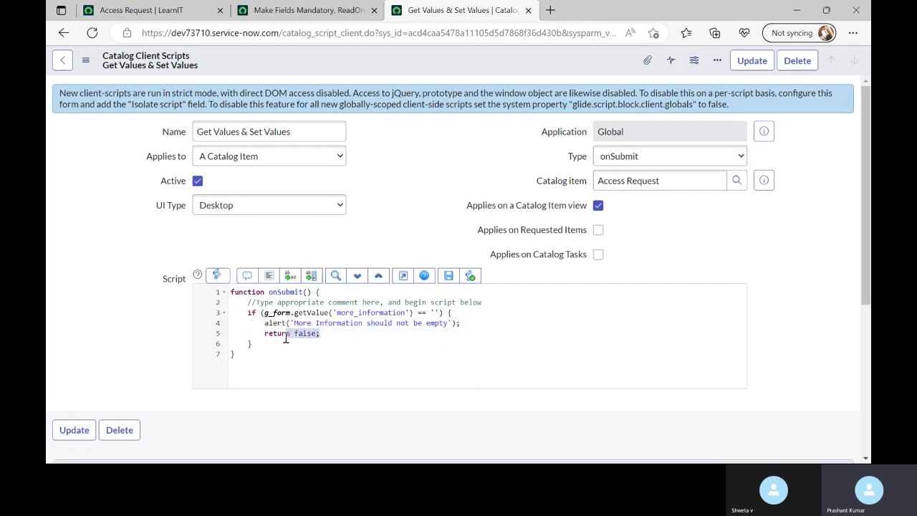
{"action": "left_click", "coordinate": [129, 344]}
{"action": "left_click_drag", "start_coordinate": [267, 337], "coordinate": [333, 337]}
{"action": "left_click", "coordinate": [331, 336]}
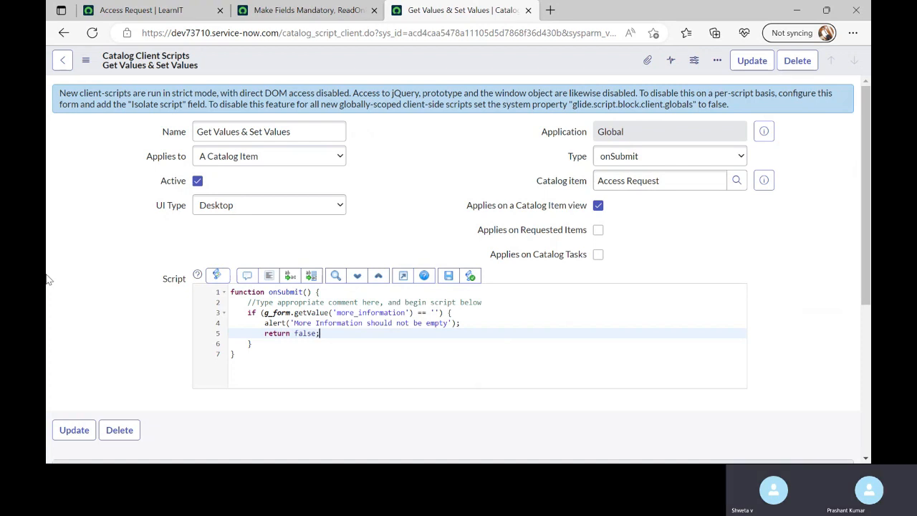
{"action": "left_click_drag", "start_coordinate": [265, 333], "coordinate": [341, 337]}
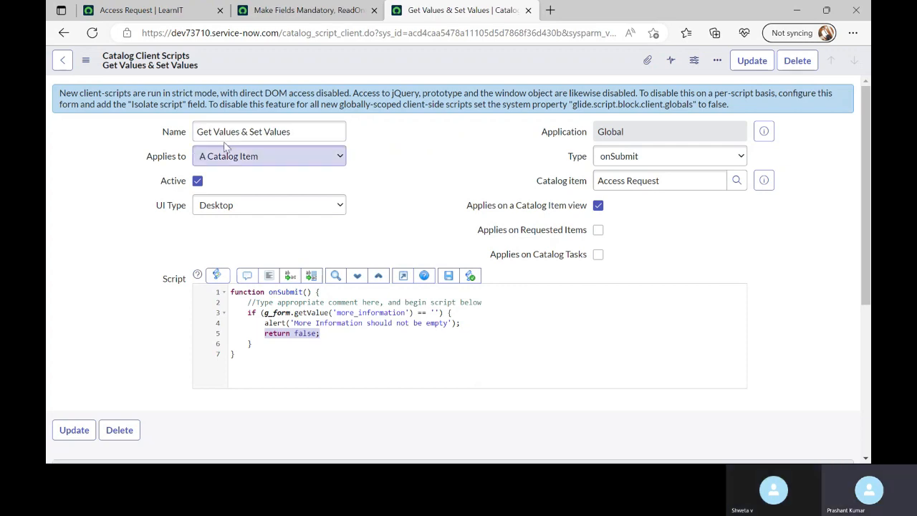
{"action": "left_click", "coordinate": [296, 11]}
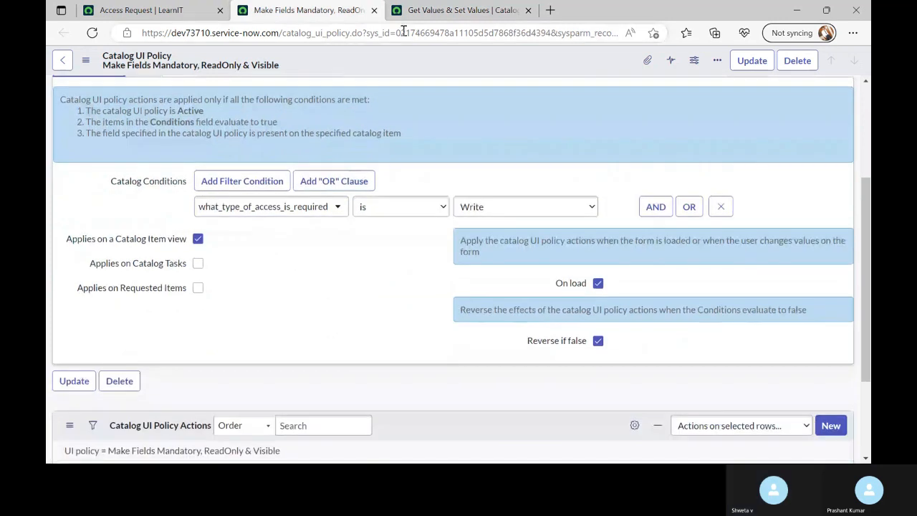
{"action": "left_click", "coordinate": [459, 10]}
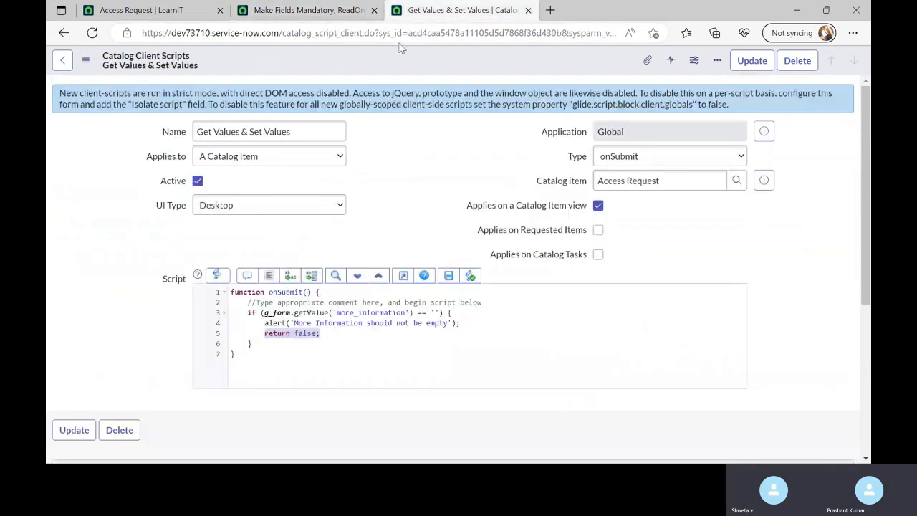
{"action": "left_click", "coordinate": [66, 317]}
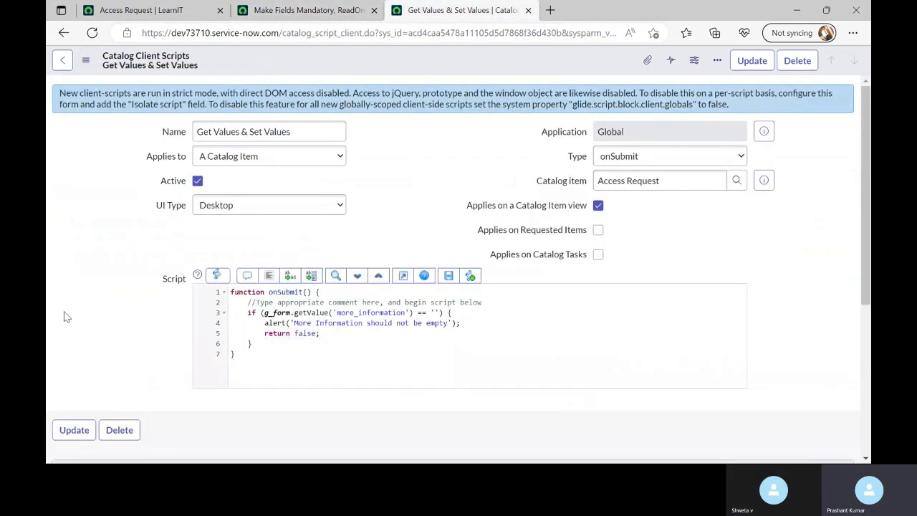
Scroll the Make Fields Mandatory policy to its two actions for business_justification and more_information
{"action": "left_click", "coordinate": [291, 16]}
{"action": "scroll", "coordinate": [342, 293], "scroll_direction": "down", "scroll_amount": 2}
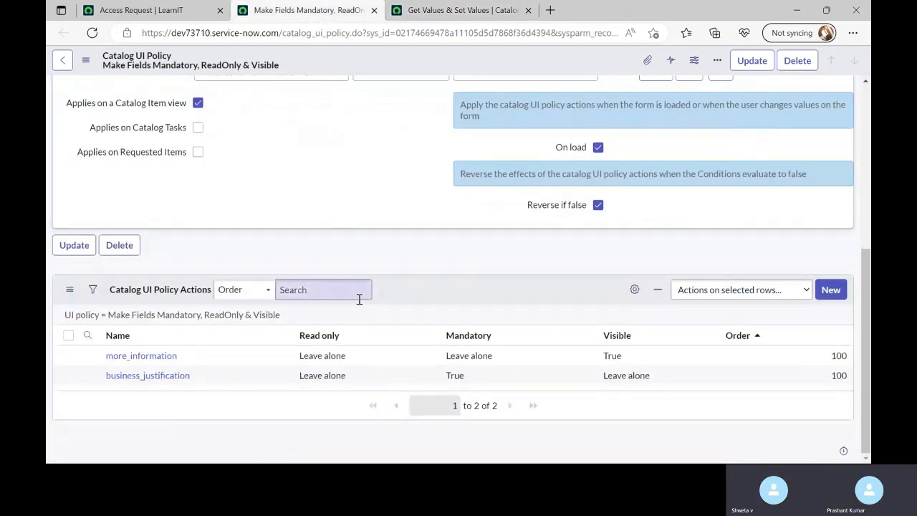
{"action": "scroll", "coordinate": [362, 304], "scroll_direction": "up", "scroll_amount": 5}
{"action": "scroll", "coordinate": [366, 305], "scroll_direction": "down", "scroll_amount": 5}
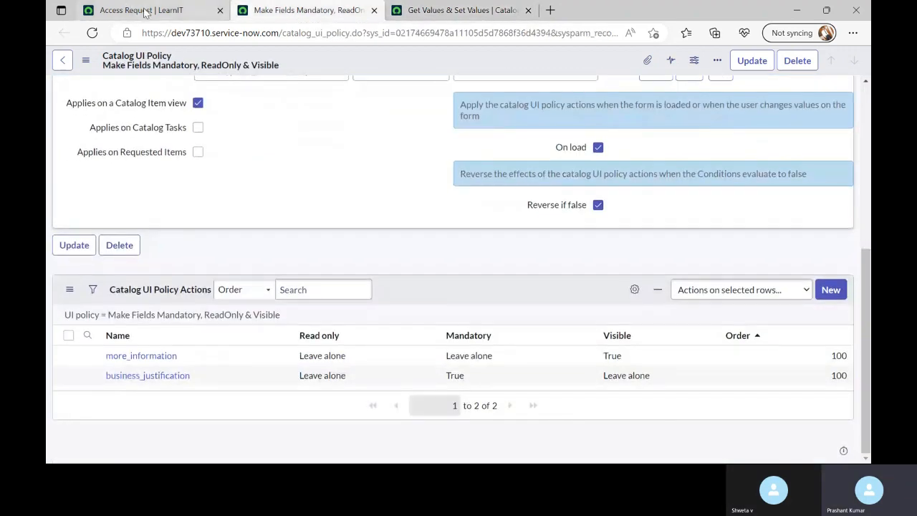
Leave the unsaved Access Request order form and open the item's Configure Item record
{"action": "left_click", "coordinate": [145, 13]}
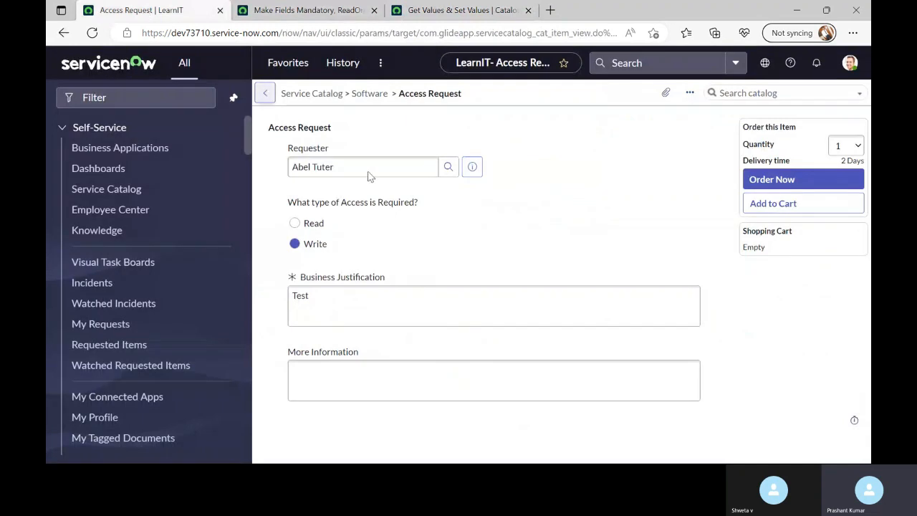
{"action": "right_click", "coordinate": [464, 102]}
{"action": "left_click", "coordinate": [506, 108]}
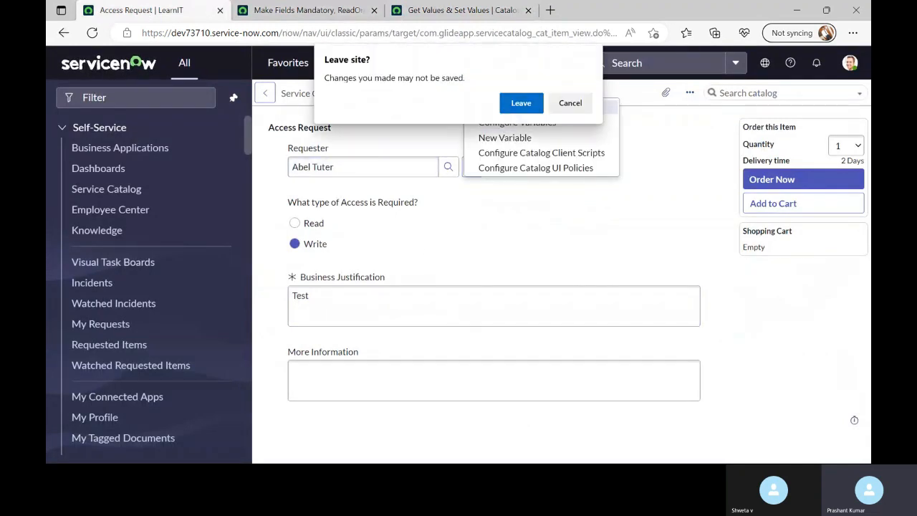
{"action": "left_click", "coordinate": [521, 105]}
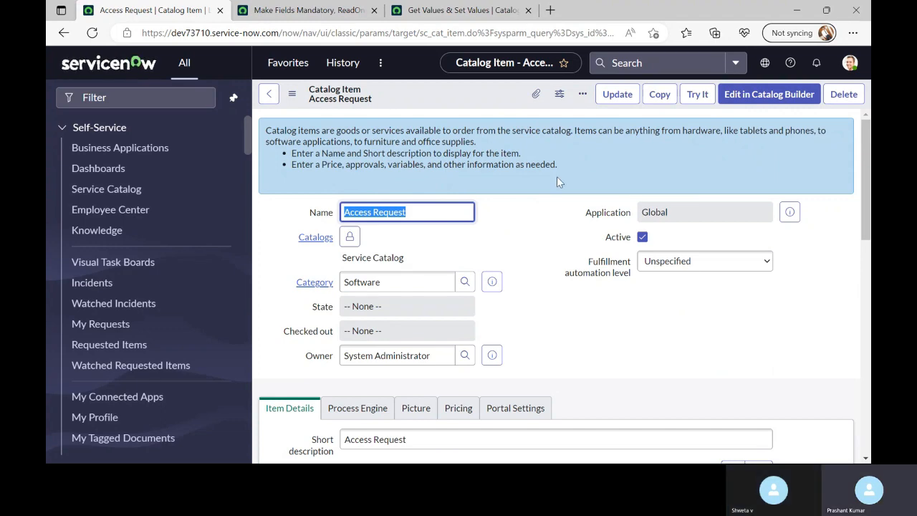
{"action": "scroll", "coordinate": [559, 251], "scroll_direction": "down", "scroll_amount": 15}
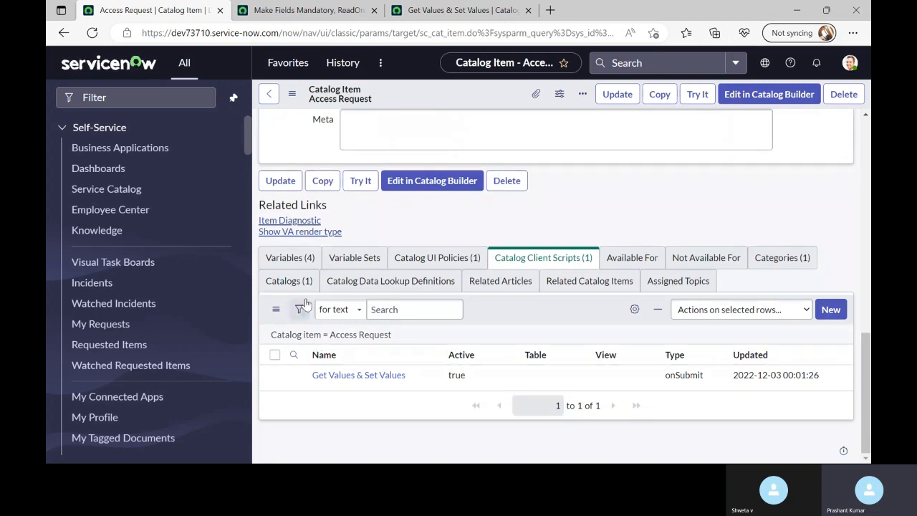
Attach the common_comments variable set to Access Request via the Variable Sets edit list and save
{"action": "left_click", "coordinate": [354, 258]}
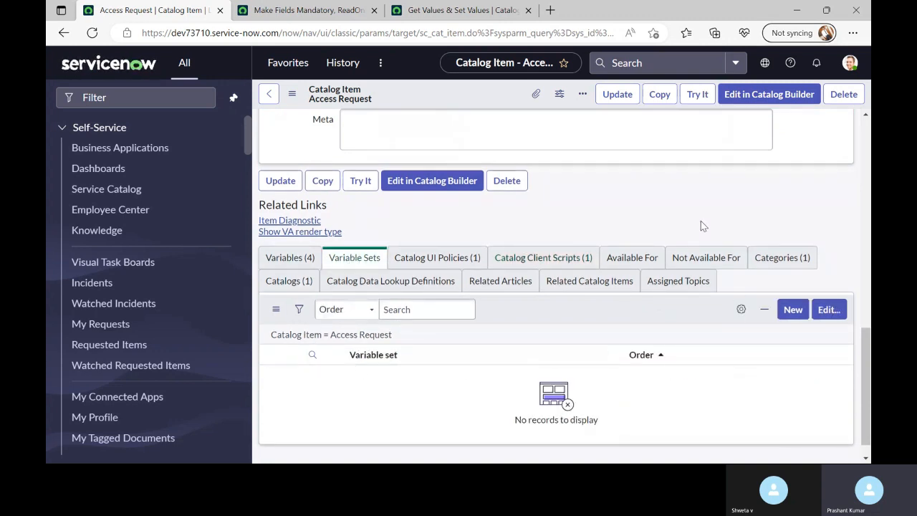
{"action": "left_click", "coordinate": [827, 311]}
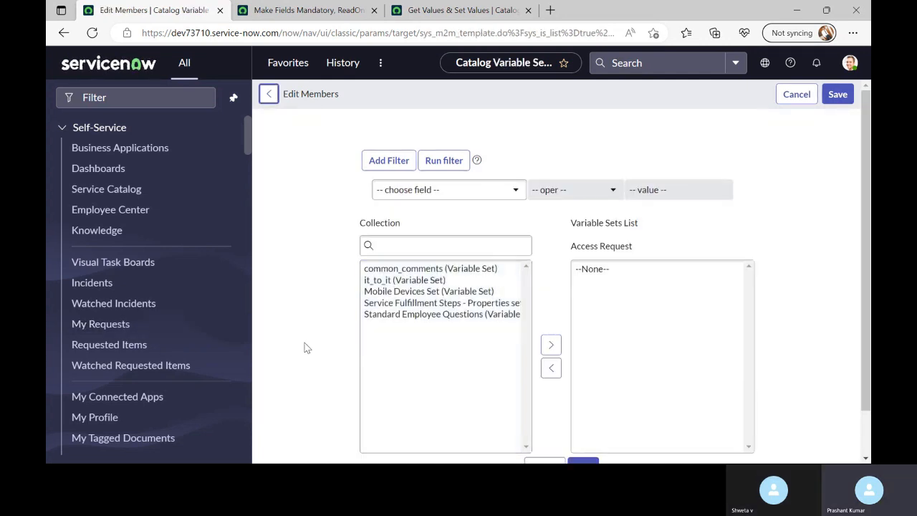
{"action": "double_click", "coordinate": [422, 271]}
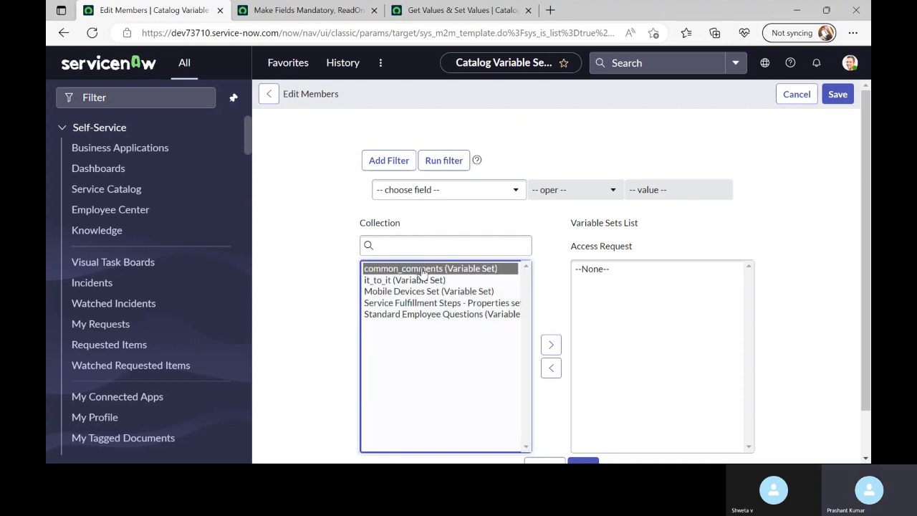
{"action": "scroll", "coordinate": [531, 309], "scroll_direction": "down", "scroll_amount": 1}
{"action": "scroll", "coordinate": [657, 256], "scroll_direction": "down", "scroll_amount": 1}
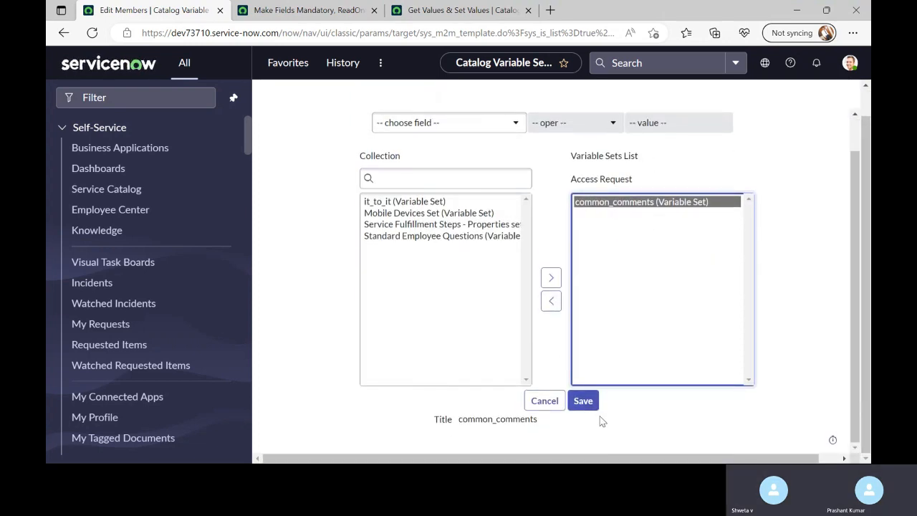
{"action": "left_click", "coordinate": [582, 401]}
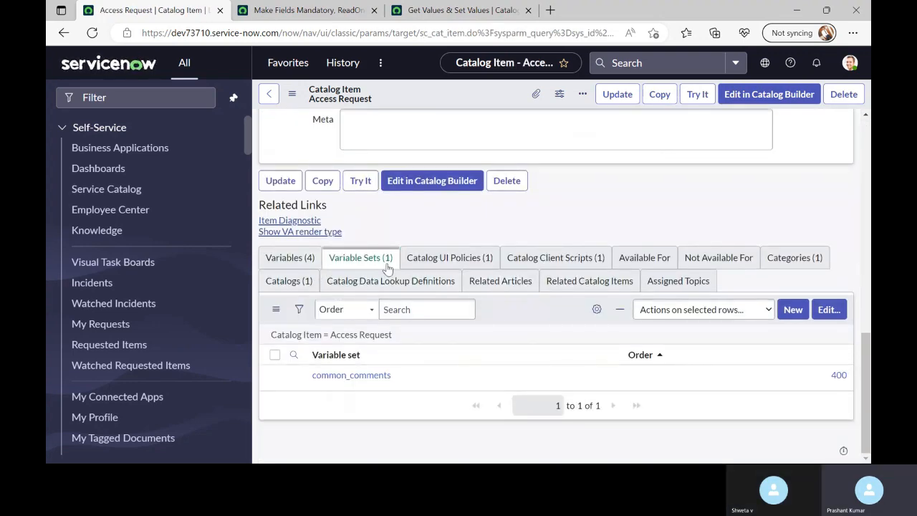
{"action": "left_click", "coordinate": [352, 376]}
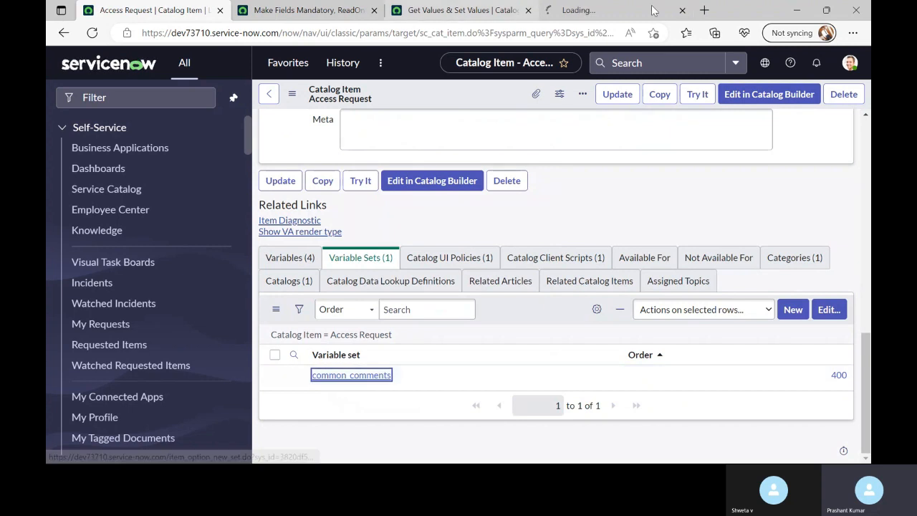
Close the policy and script tabs and review common_comments' UI policies, variables and Included In items
{"action": "left_click", "coordinate": [374, 10]}
{"action": "left_click", "coordinate": [373, 10]}
{"action": "left_click", "coordinate": [308, 10]}
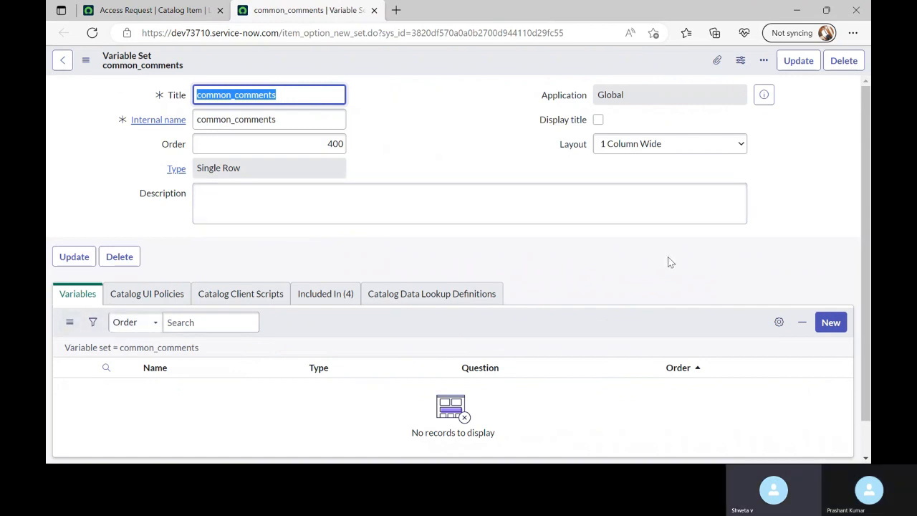
{"action": "left_click", "coordinate": [443, 158]}
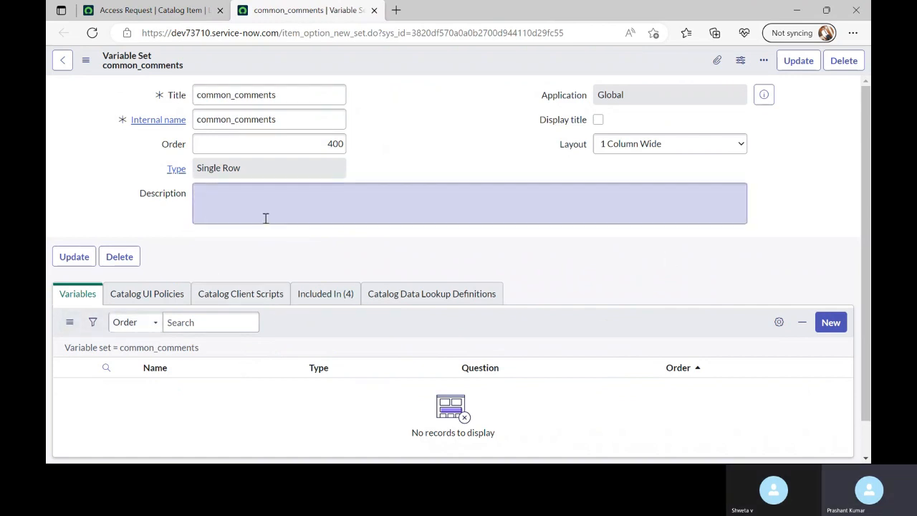
{"action": "left_click", "coordinate": [144, 296]}
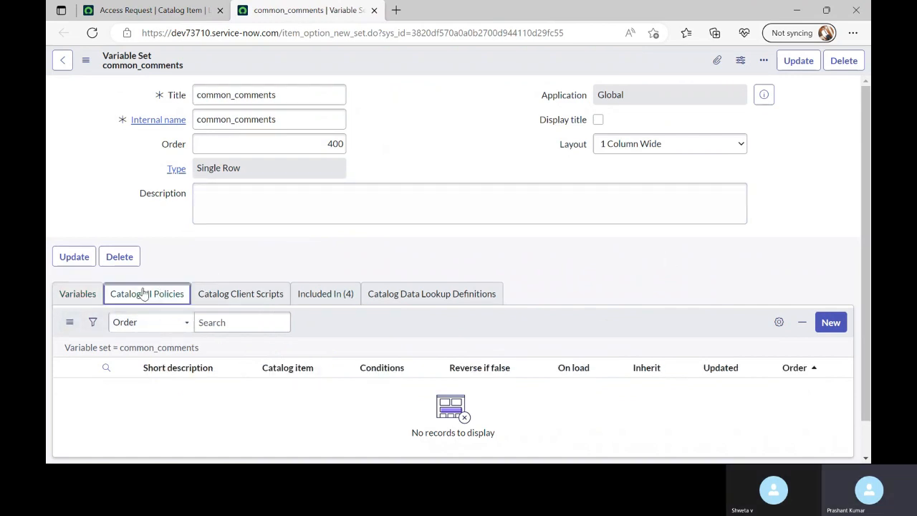
{"action": "left_click", "coordinate": [82, 295]}
{"action": "left_click", "coordinate": [325, 294]}
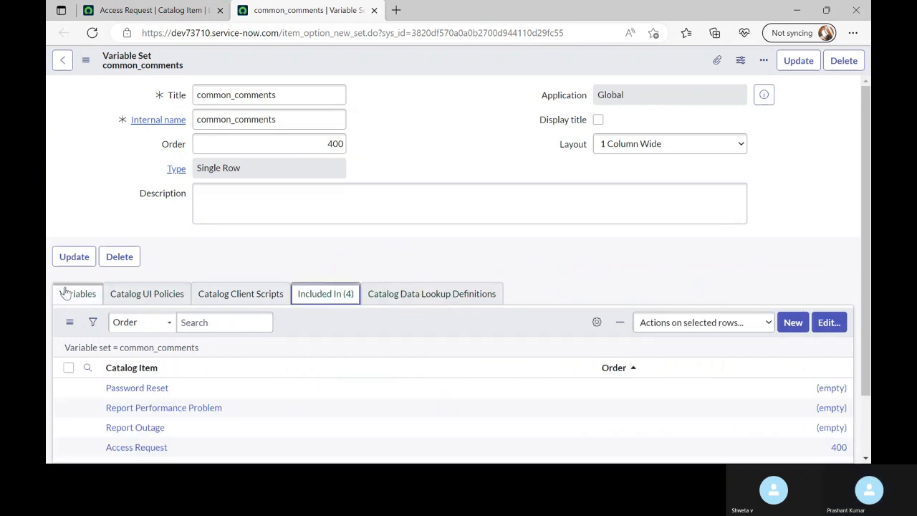
{"action": "scroll", "coordinate": [101, 330], "scroll_direction": "down", "scroll_amount": 2}
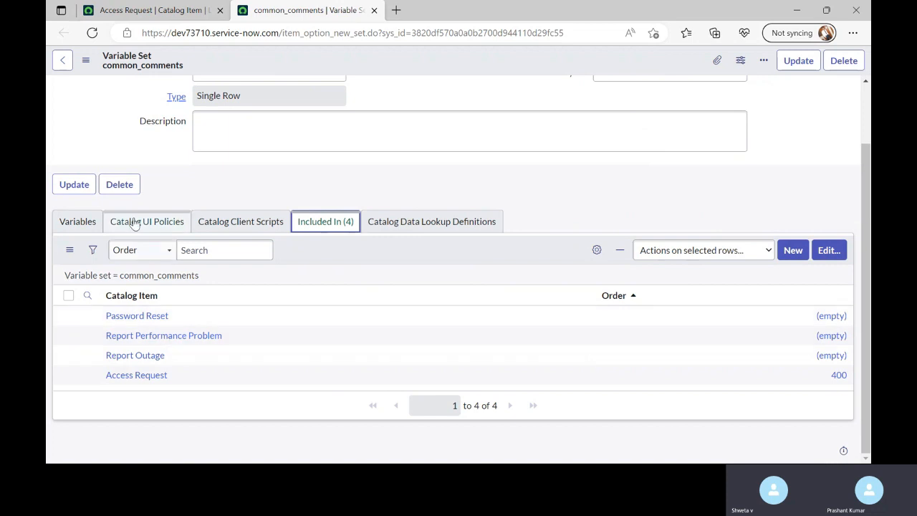
{"action": "left_click", "coordinate": [69, 221]}
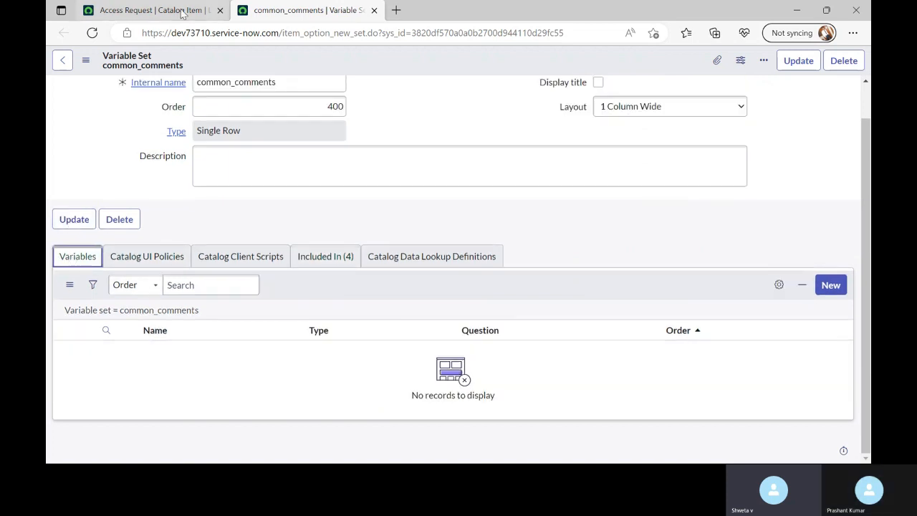
Open the common_comments association from Access Request, view its variable set, and close the duplicate
{"action": "left_click", "coordinate": [154, 10]}
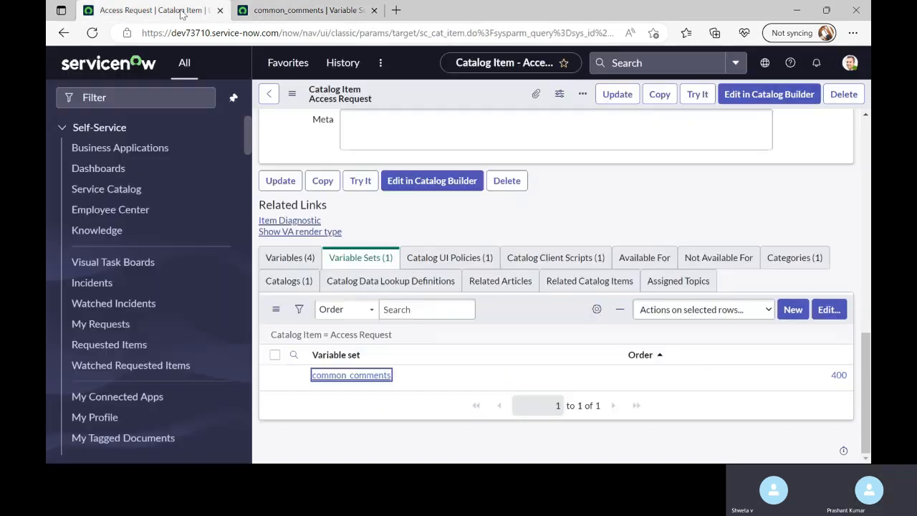
{"action": "middle_click", "coordinate": [294, 375]}
{"action": "left_click", "coordinate": [435, 15]}
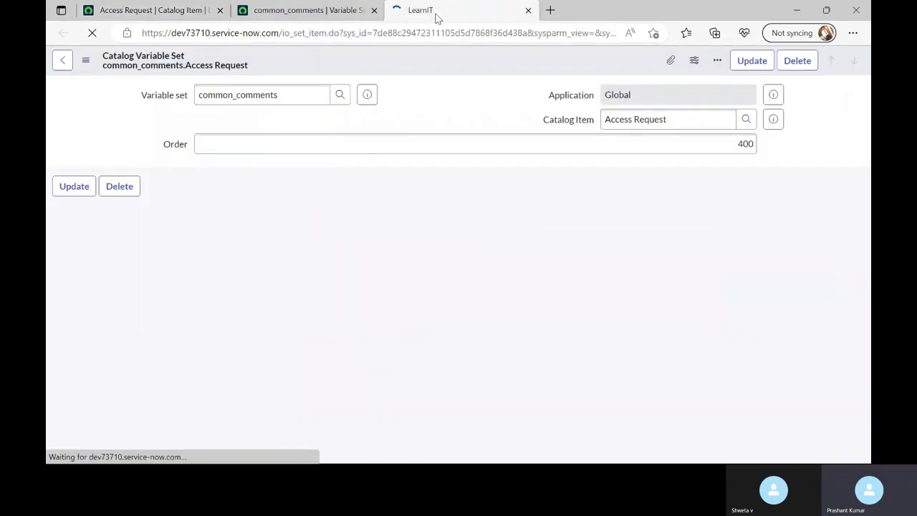
{"action": "left_click", "coordinate": [368, 96]}
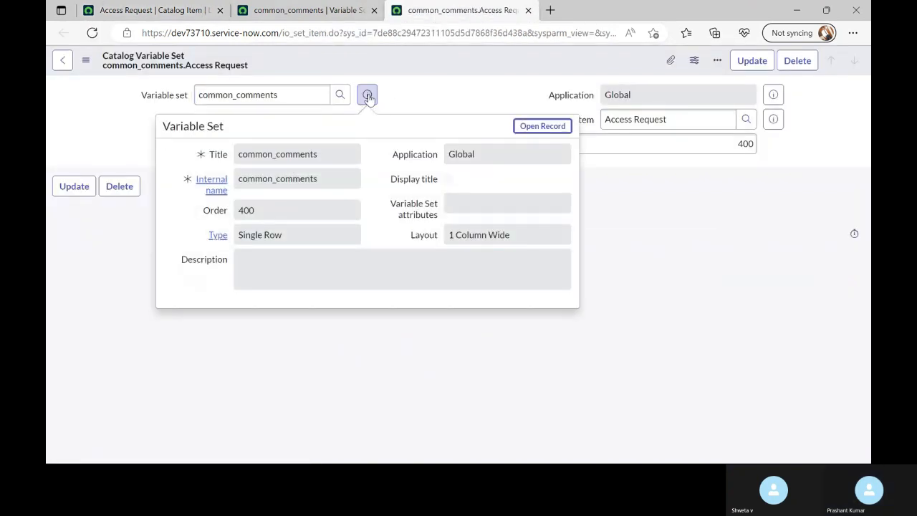
{"action": "left_click", "coordinate": [519, 129]}
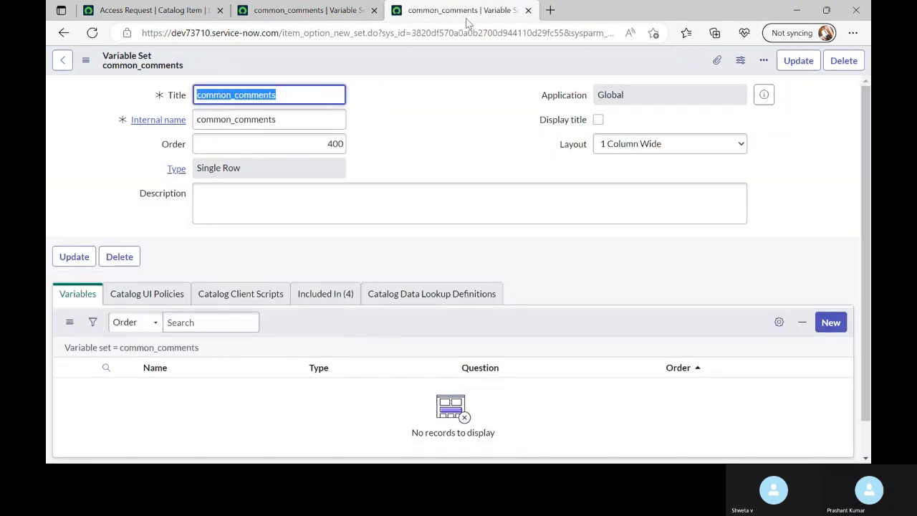
{"action": "left_click", "coordinate": [528, 10]}
Preview the Access Request order form, then go back to the common_comments record
{"action": "left_click", "coordinate": [152, 13]}
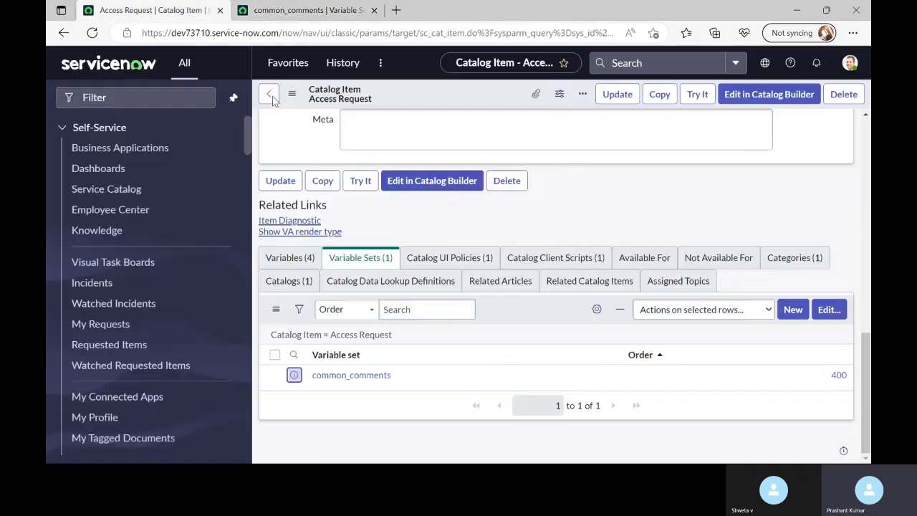
{"action": "scroll", "coordinate": [272, 101], "scroll_direction": "up", "scroll_amount": 10}
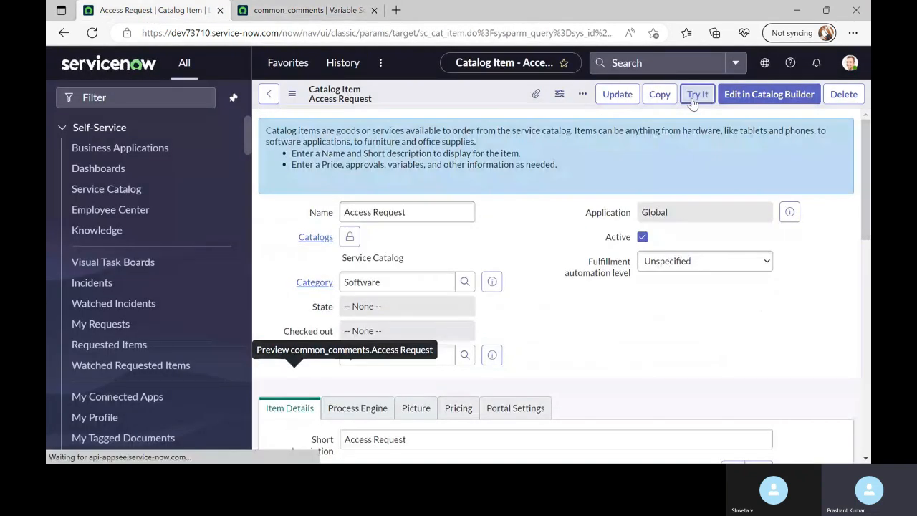
{"action": "left_click", "coordinate": [695, 98]}
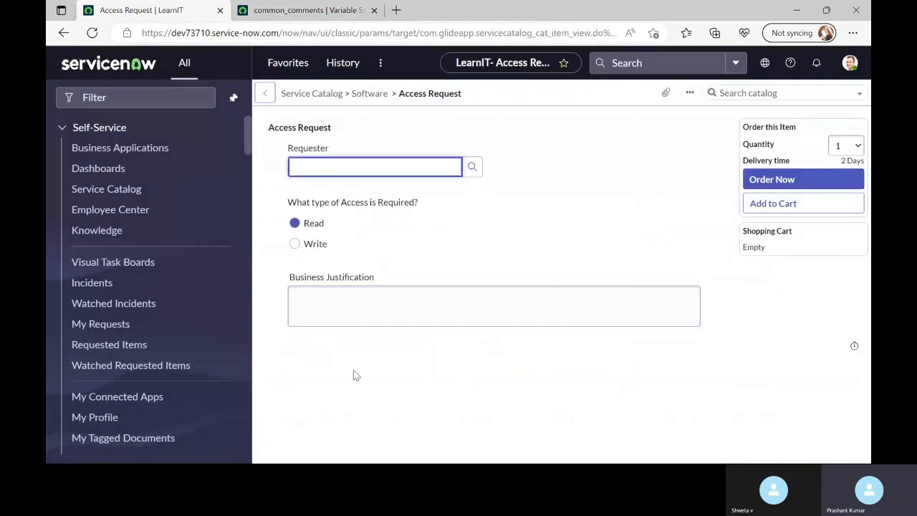
{"action": "left_click", "coordinate": [307, 15]}
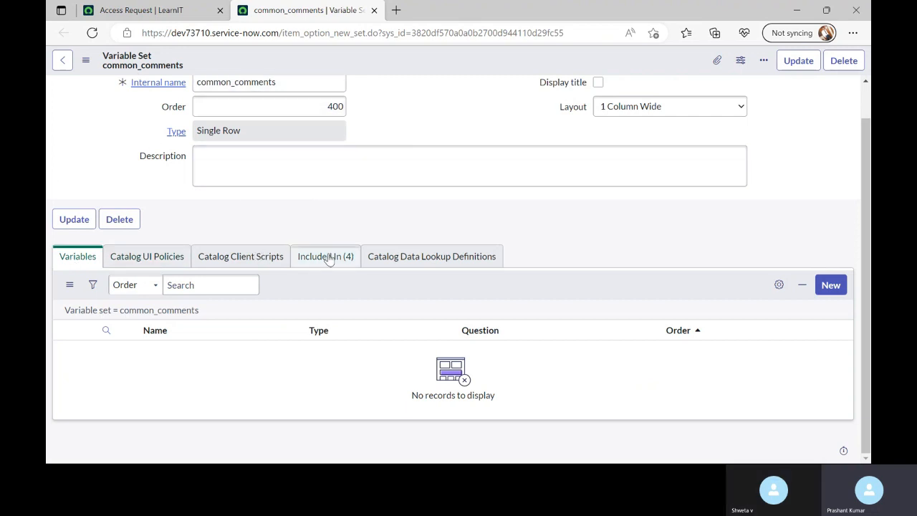
{"action": "scroll", "coordinate": [263, 119], "scroll_direction": "up", "scroll_amount": 1}
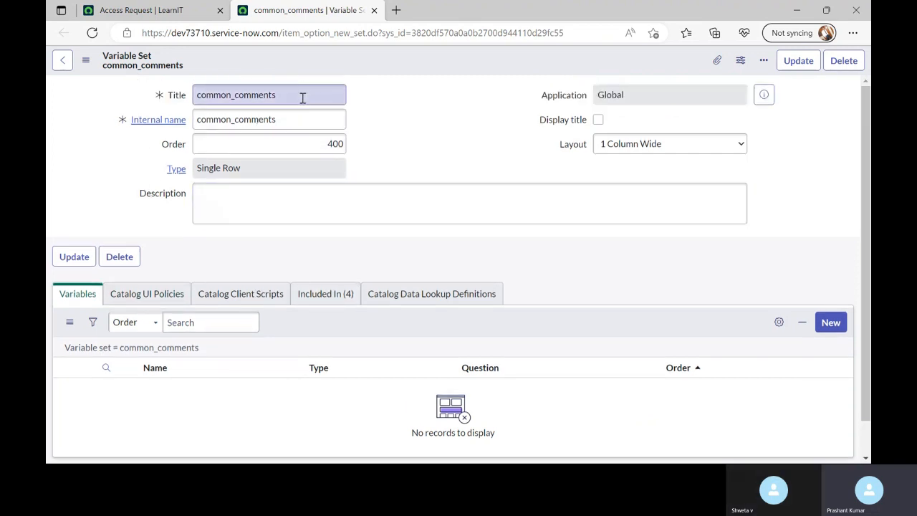
Add a single-line text variable 'Demo Field' (name demo_field) to the common_comments set
{"action": "left_click", "coordinate": [835, 323]}
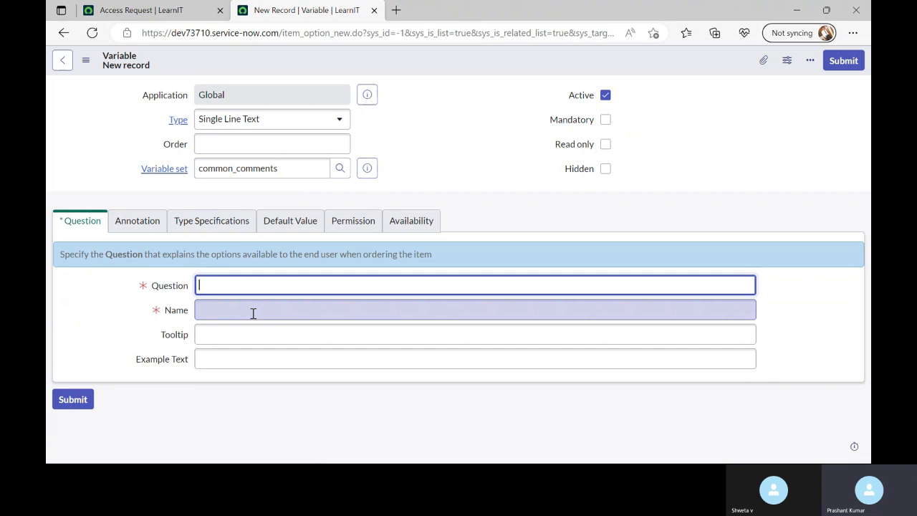
{"action": "type", "text": "Demo Field"}
{"action": "left_click", "coordinate": [256, 313]}
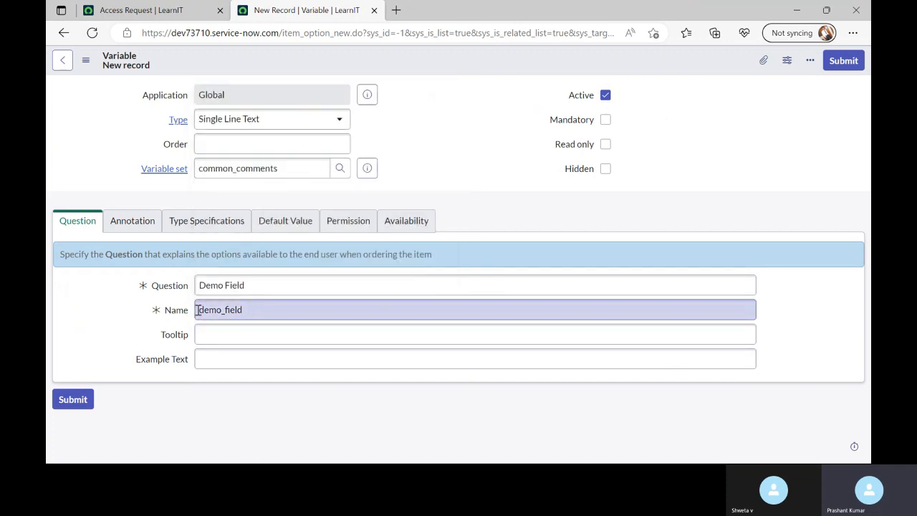
{"action": "left_click", "coordinate": [132, 234]}
{"action": "left_click", "coordinate": [75, 224]}
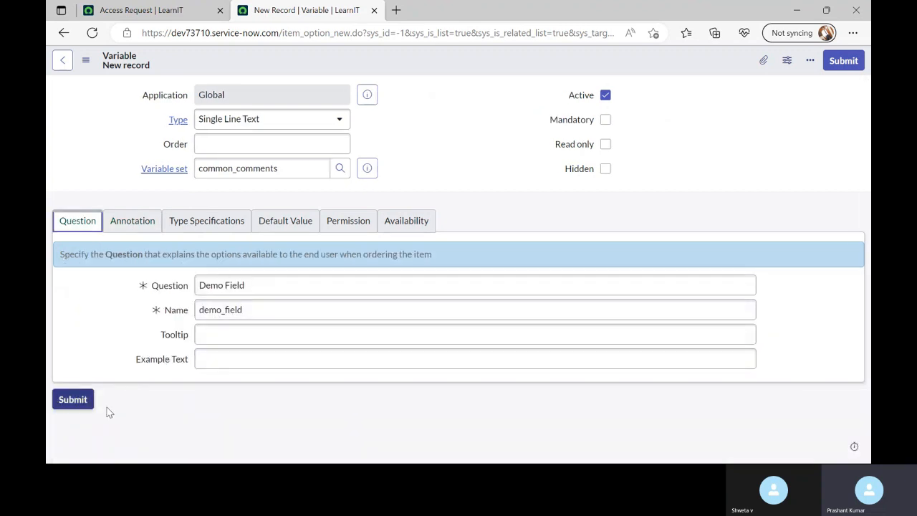
{"action": "left_click", "coordinate": [860, 61]}
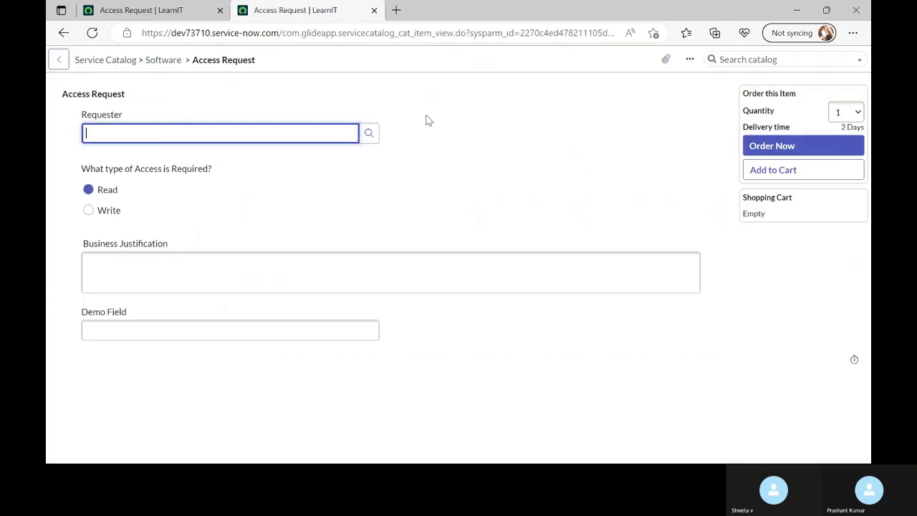
Open the Access Request catalog item definition from its order form
{"action": "left_click_drag", "start_coordinate": [109, 346], "coordinate": [91, 314]}
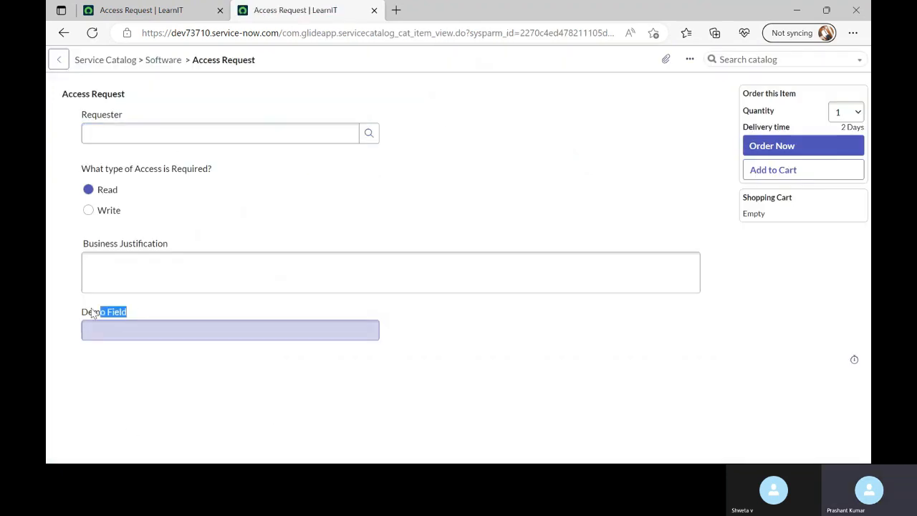
{"action": "left_click", "coordinate": [168, 8]}
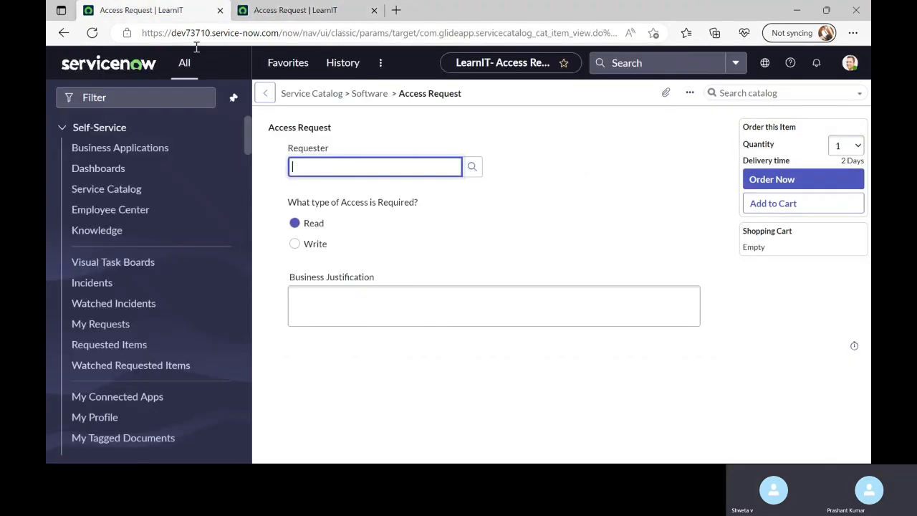
{"action": "right_click", "coordinate": [463, 92]}
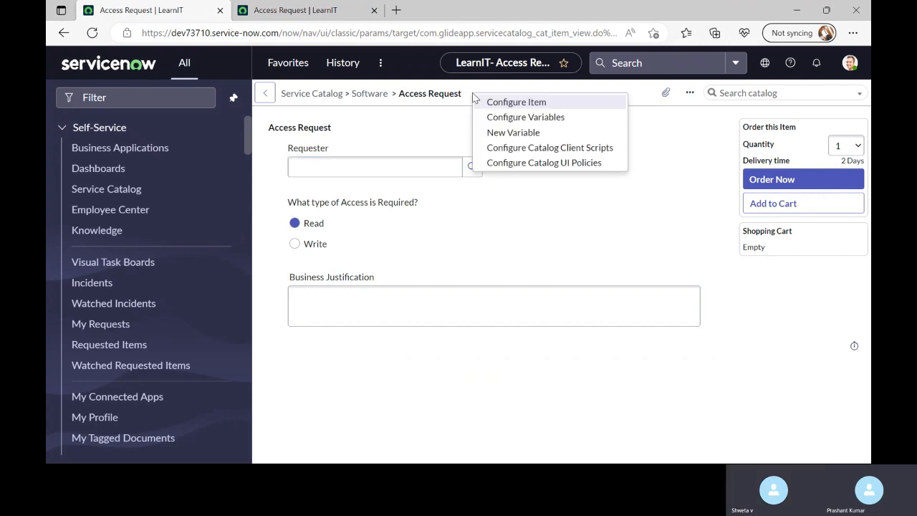
{"action": "left_click", "coordinate": [534, 102]}
Open common_comments in a separate tab and review the item's variables and variable sets
{"action": "scroll", "coordinate": [370, 395], "scroll_direction": "down", "scroll_amount": 15}
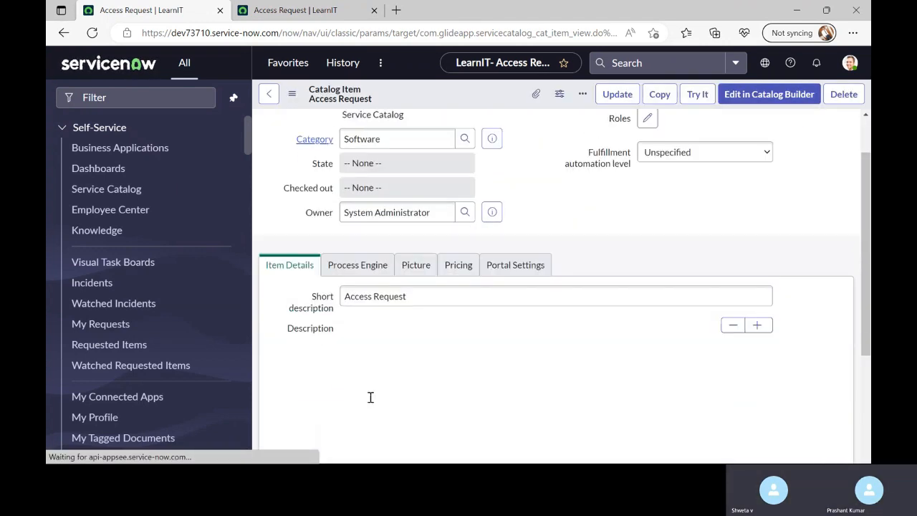
{"action": "scroll", "coordinate": [366, 398], "scroll_direction": "down", "scroll_amount": 3}
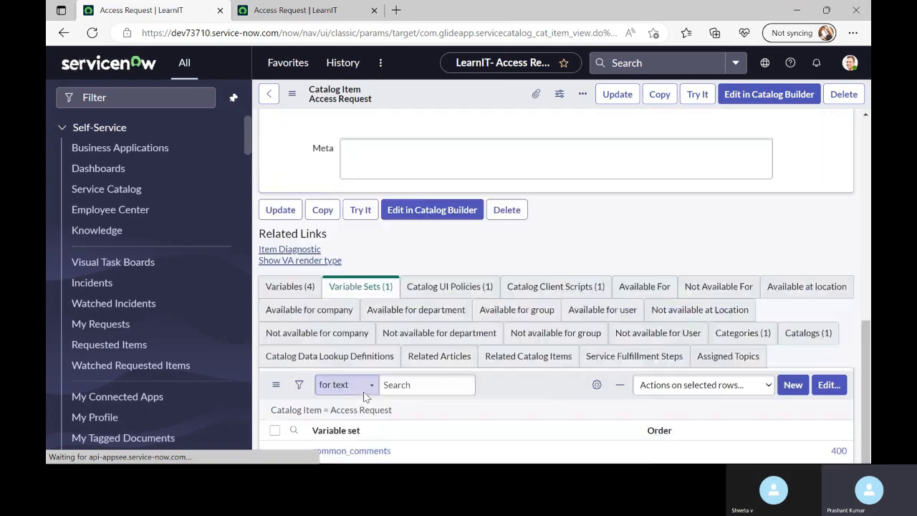
{"action": "scroll", "coordinate": [366, 398], "scroll_direction": "down", "scroll_amount": 4}
{"action": "scroll", "coordinate": [363, 397], "scroll_direction": "down", "scroll_amount": 5}
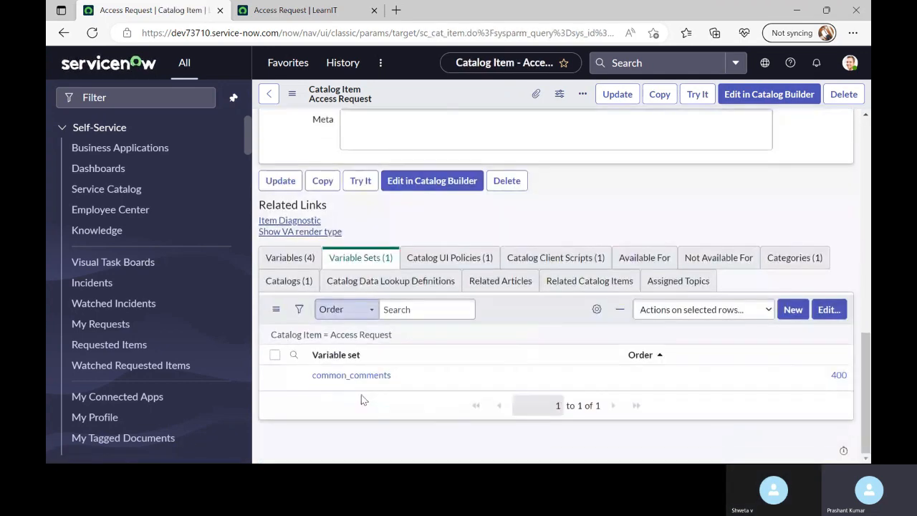
{"action": "middle_click", "coordinate": [315, 375]}
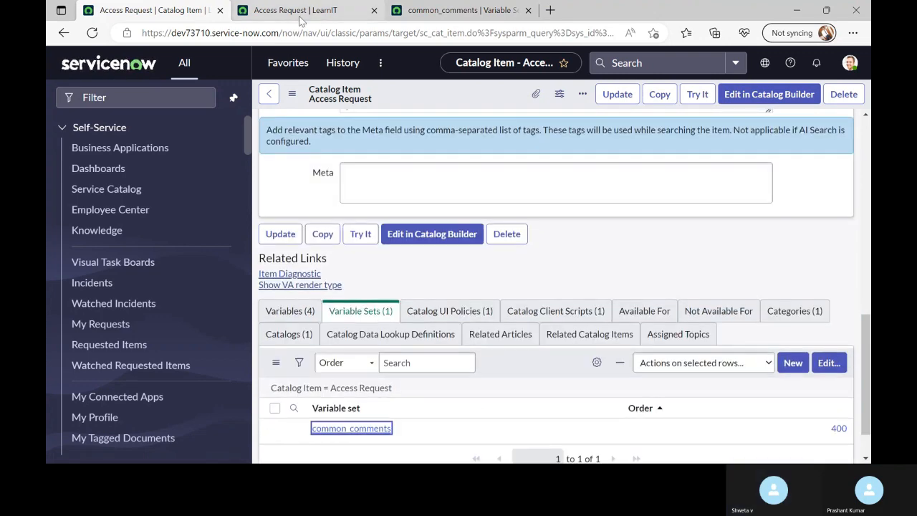
{"action": "left_click", "coordinate": [301, 316]}
{"action": "scroll", "coordinate": [497, 280], "scroll_direction": "down", "scroll_amount": 2}
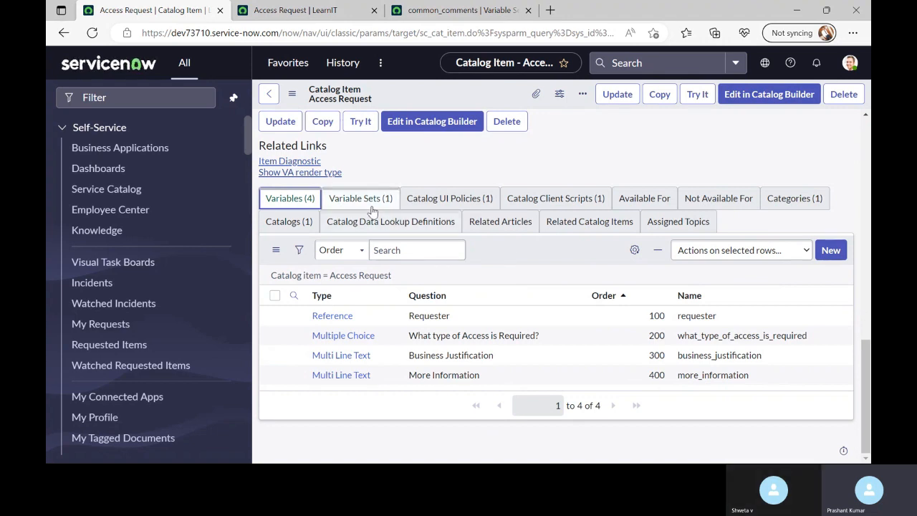
{"action": "left_click", "coordinate": [362, 201]}
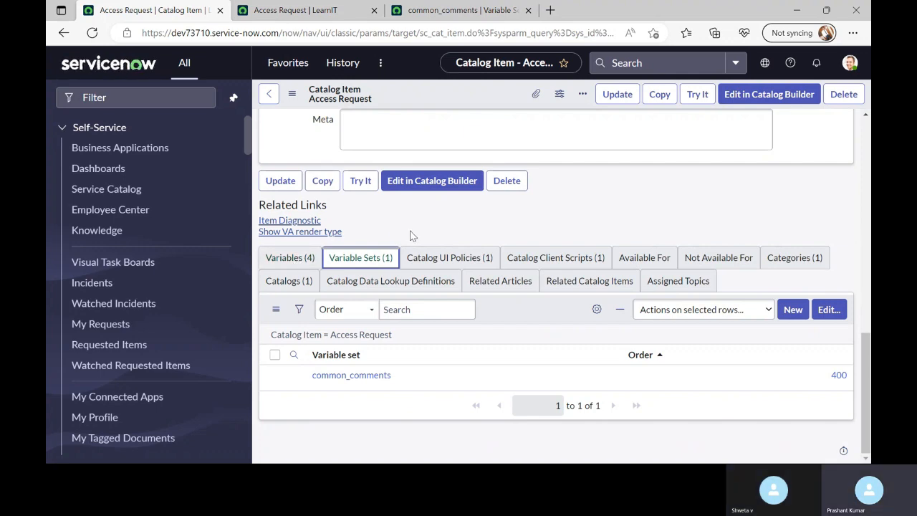
{"action": "scroll", "coordinate": [412, 236], "scroll_direction": "up", "scroll_amount": 10}
{"action": "scroll", "coordinate": [412, 236], "scroll_direction": "up", "scroll_amount": 2}
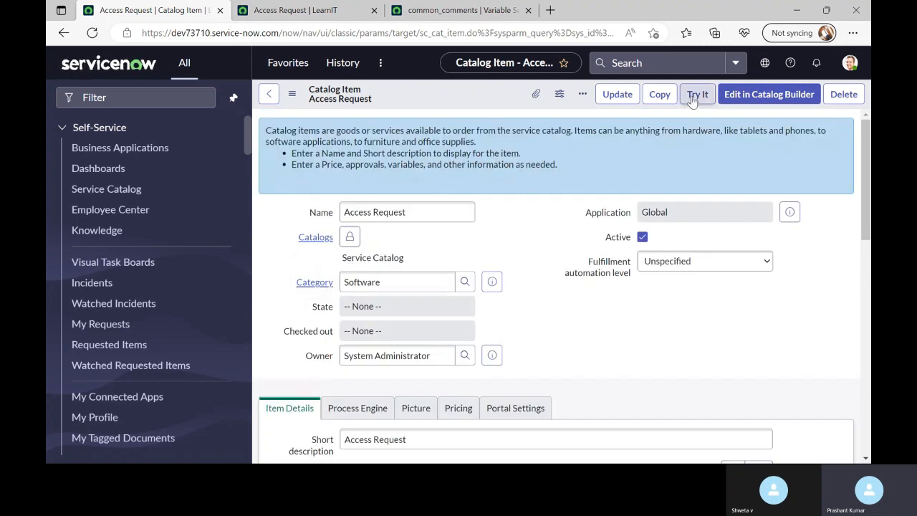
Preview the Access Request order form to confirm Demo Field, then go to common_comments
{"action": "left_click", "coordinate": [693, 98]}
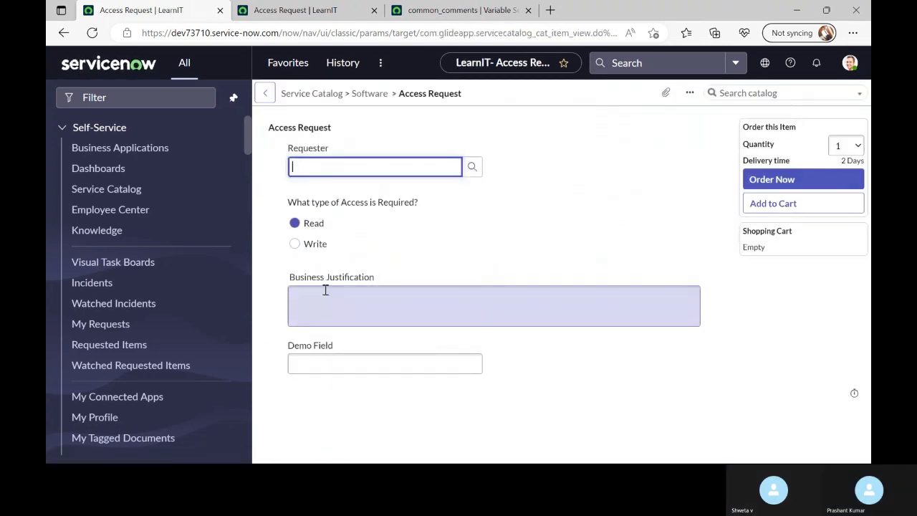
{"action": "left_click_drag", "start_coordinate": [338, 347], "coordinate": [280, 346]}
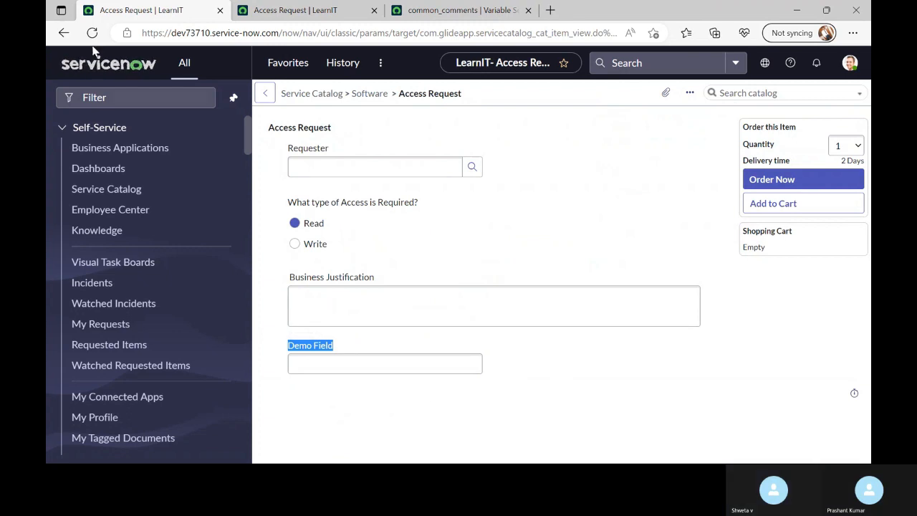
{"action": "left_click", "coordinate": [303, 10]}
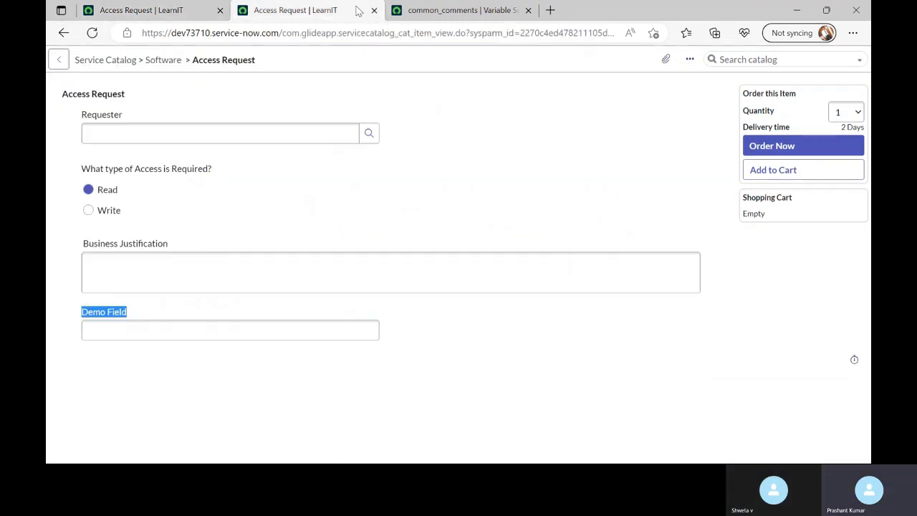
{"action": "left_click", "coordinate": [459, 11]}
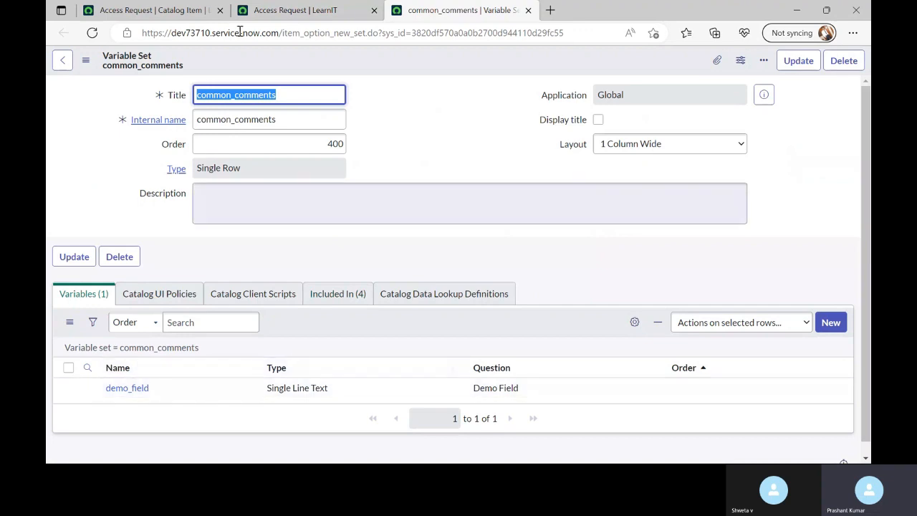
Return to the common_comments variable set and show its empty Catalog UI Policies list
{"action": "left_click", "coordinate": [148, 10]}
{"action": "scroll", "coordinate": [423, 315], "scroll_direction": "down", "scroll_amount": 1}
{"action": "scroll", "coordinate": [426, 340], "scroll_direction": "down", "scroll_amount": 10}
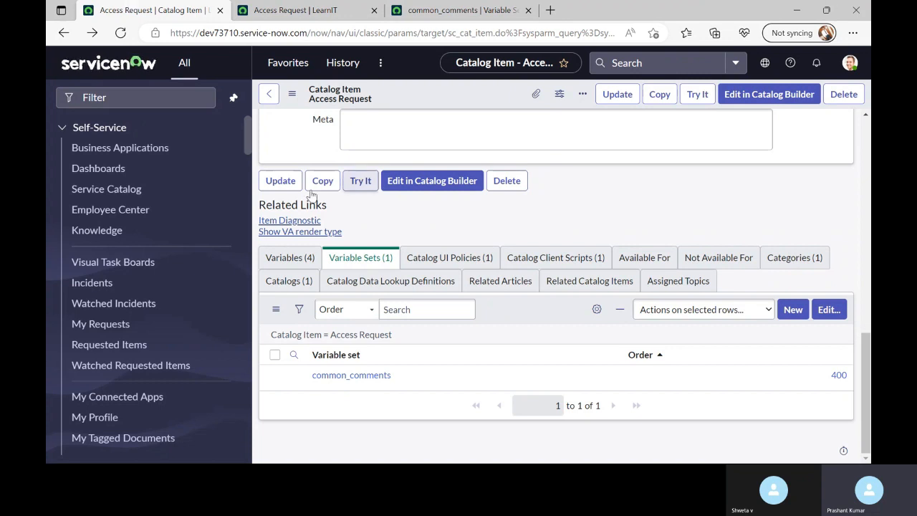
{"action": "left_click", "coordinate": [315, 10]}
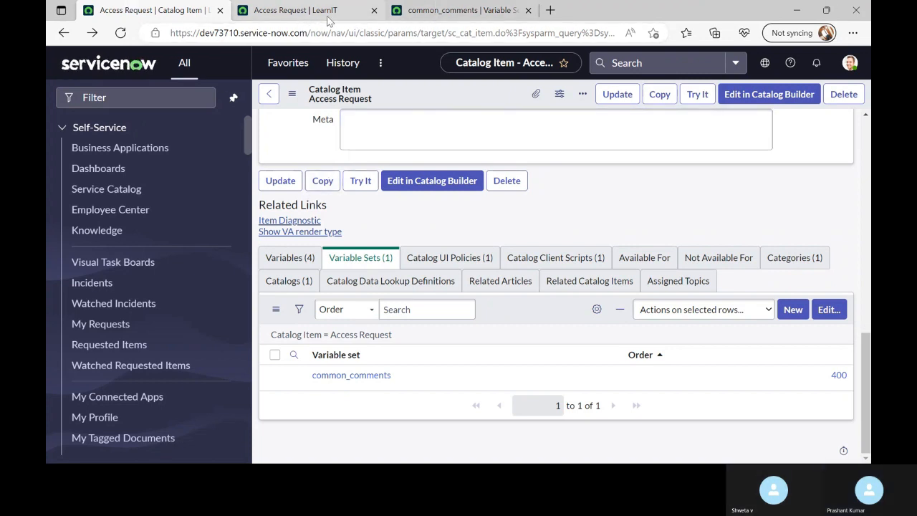
{"action": "left_click", "coordinate": [404, 10]}
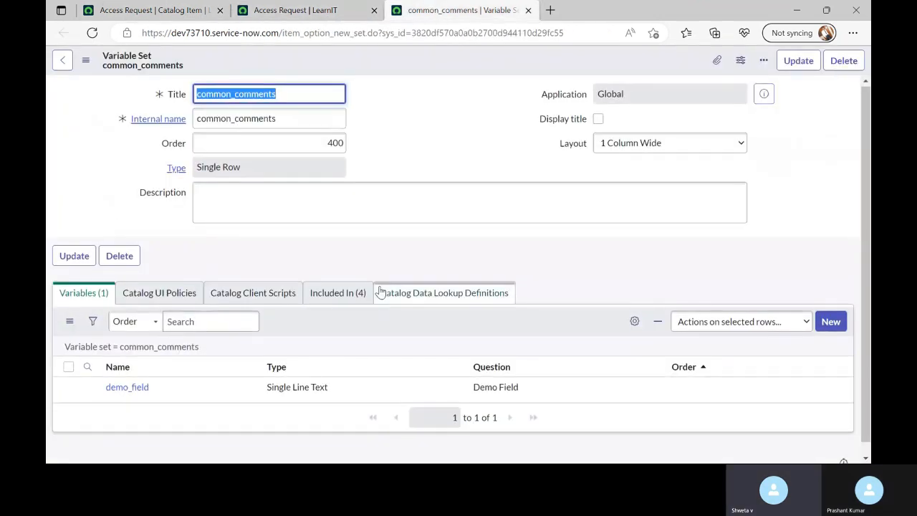
{"action": "left_click", "coordinate": [161, 282]}
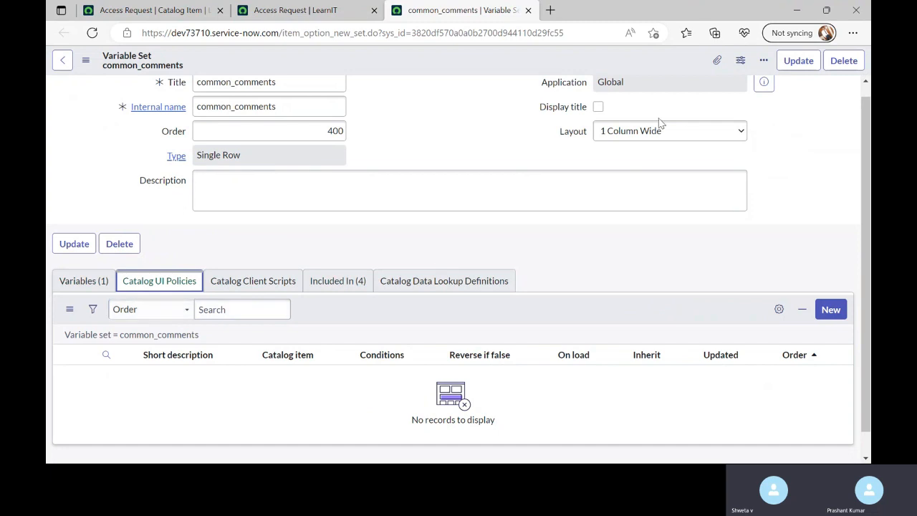
Create a catalog UI policy for common_comments with short description 'Set Mndatory' and save it
{"action": "left_click", "coordinate": [821, 309]}
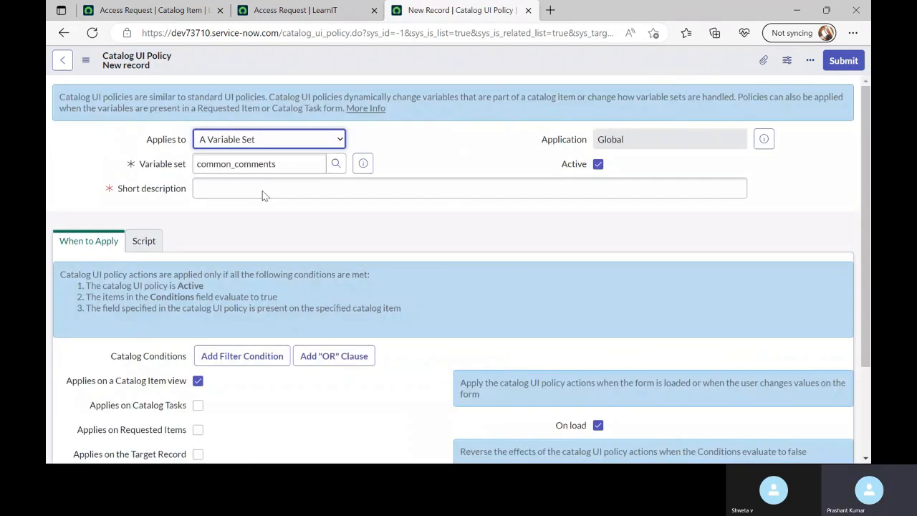
{"action": "left_click", "coordinate": [263, 191]}
{"action": "type", "text": "Set M"}
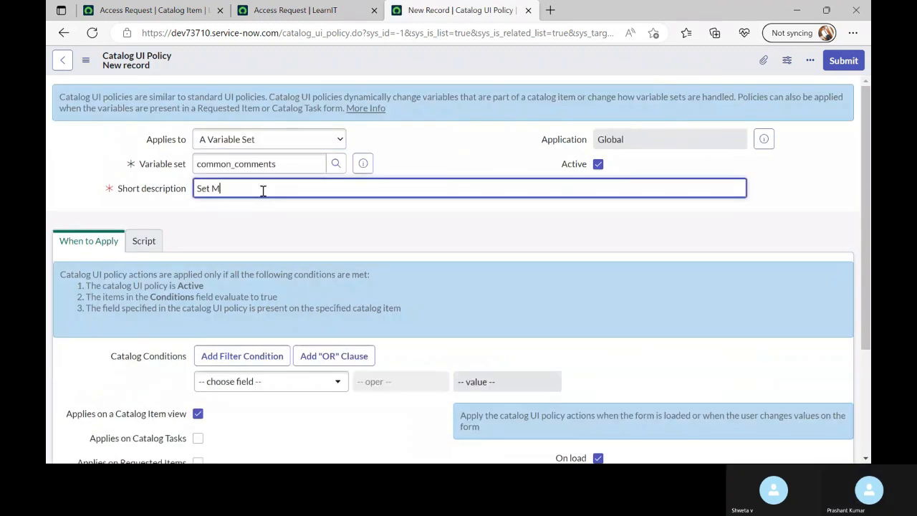
{"action": "type", "text": "an"}
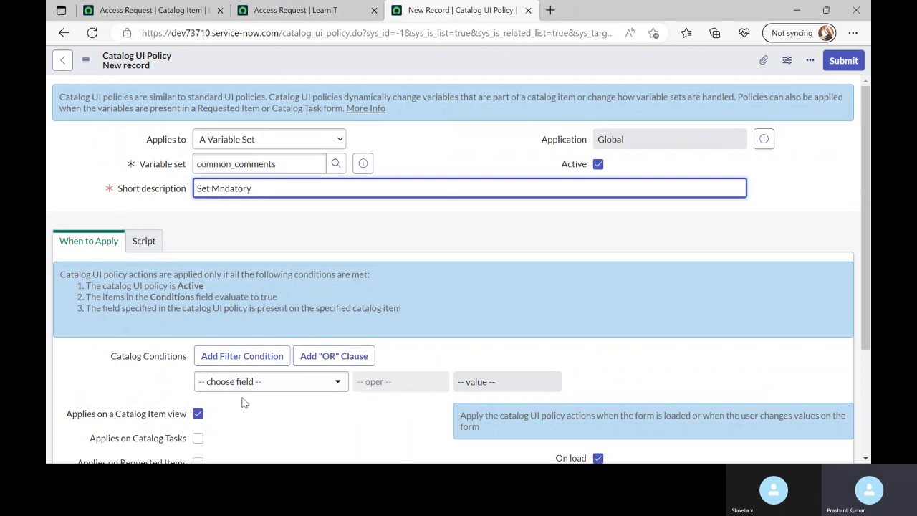
{"action": "left_click", "coordinate": [263, 387]}
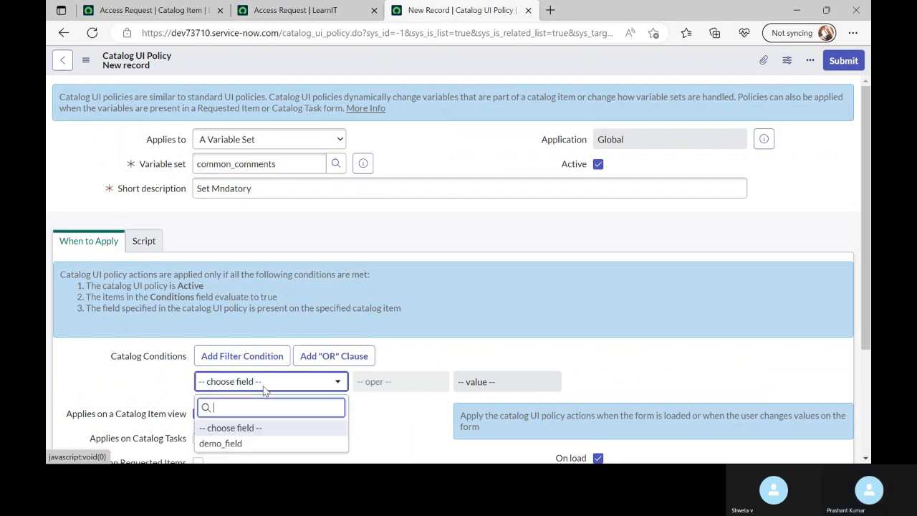
{"action": "left_click", "coordinate": [322, 242]}
{"action": "left_click", "coordinate": [258, 385]}
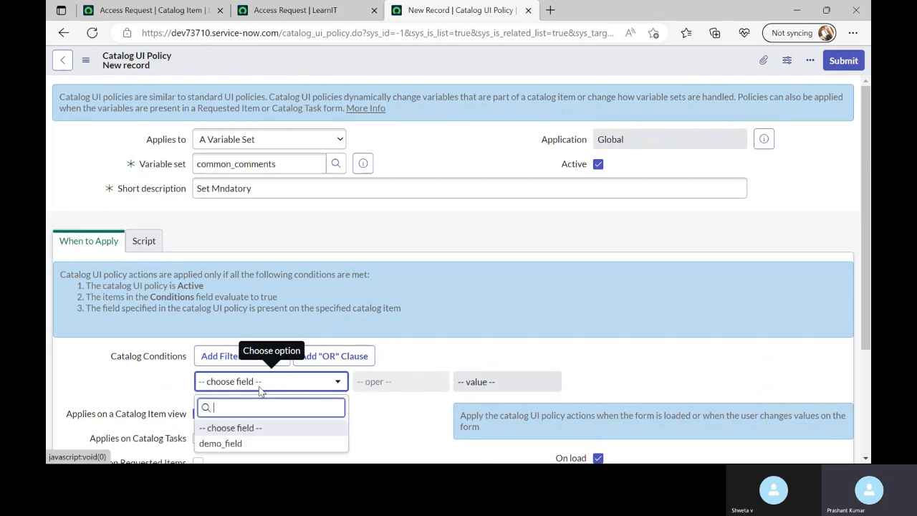
{"action": "left_click", "coordinate": [266, 387]}
{"action": "scroll", "coordinate": [147, 382], "scroll_direction": "down", "scroll_amount": 2}
{"action": "scroll", "coordinate": [467, 297], "scroll_direction": "up", "scroll_amount": 2}
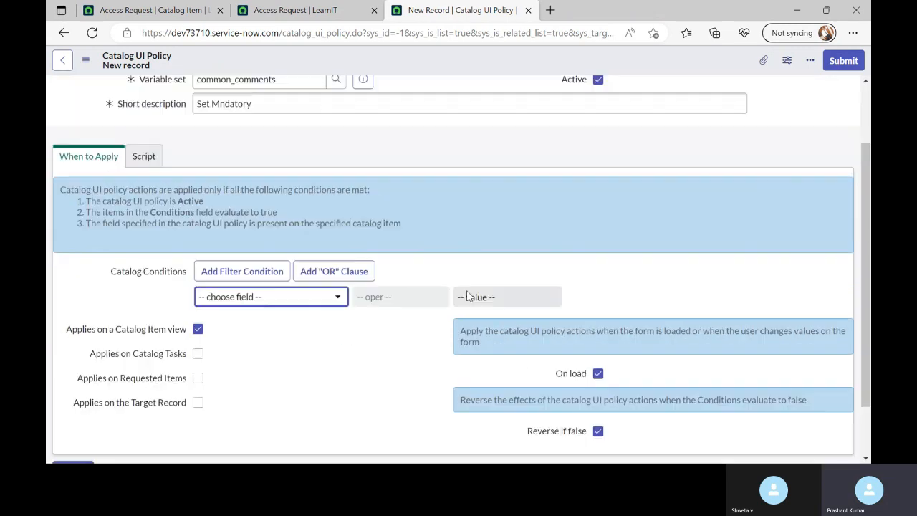
{"action": "right_click", "coordinate": [423, 55]}
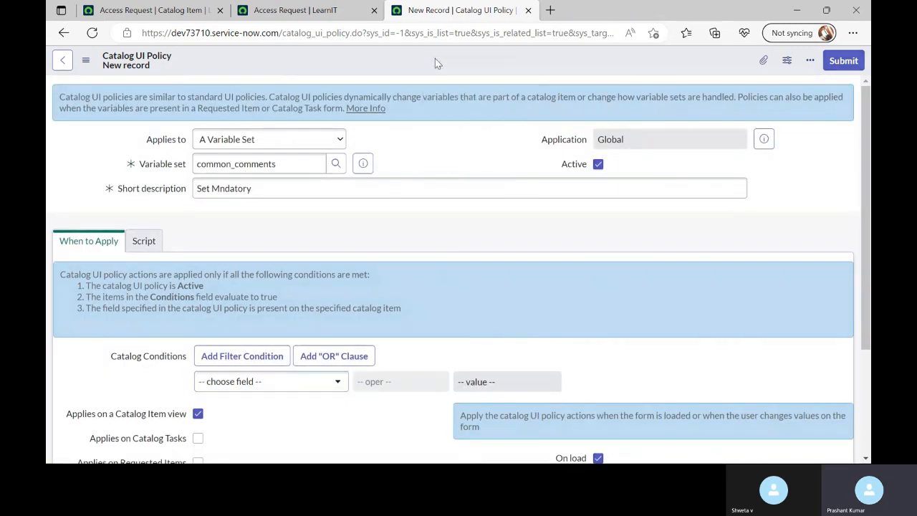
{"action": "left_click", "coordinate": [435, 60]}
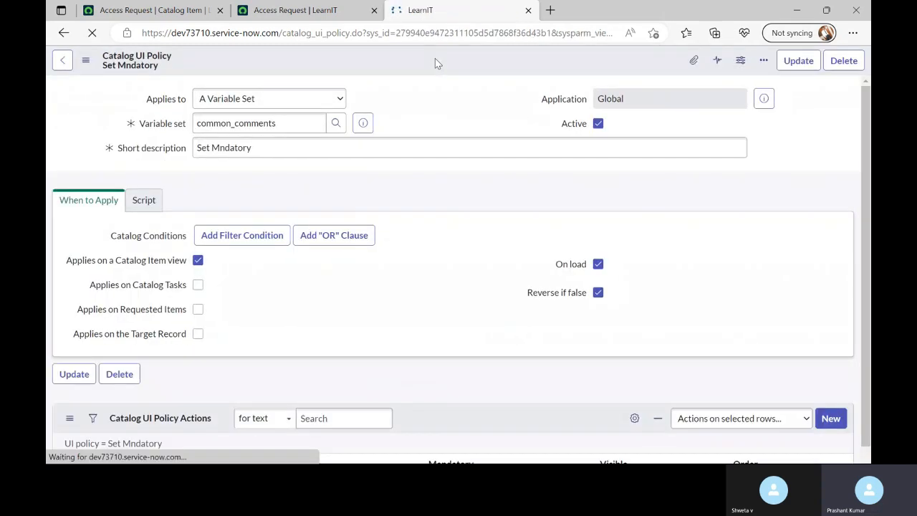
Add a UI policy action setting demo_field Mandatory to True and submit it
{"action": "scroll", "coordinate": [279, 417], "scroll_direction": "down", "scroll_amount": 5}
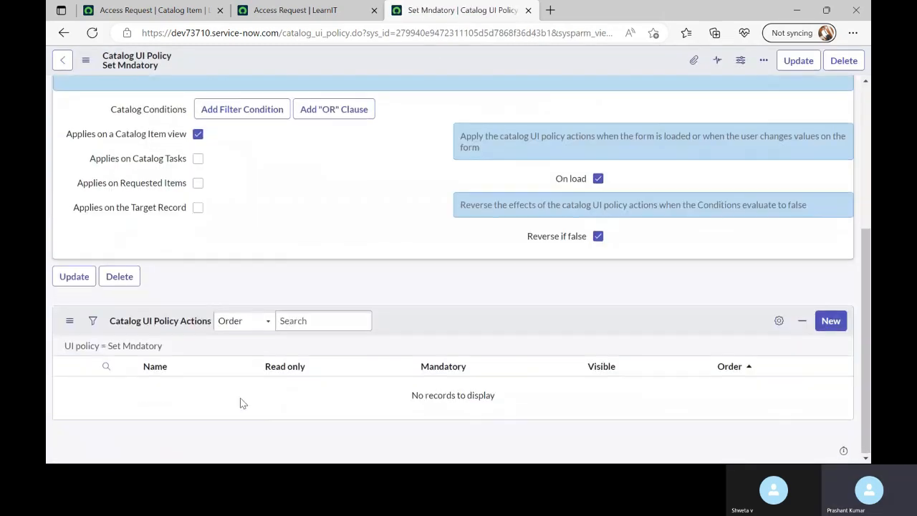
{"action": "left_click", "coordinate": [830, 362]}
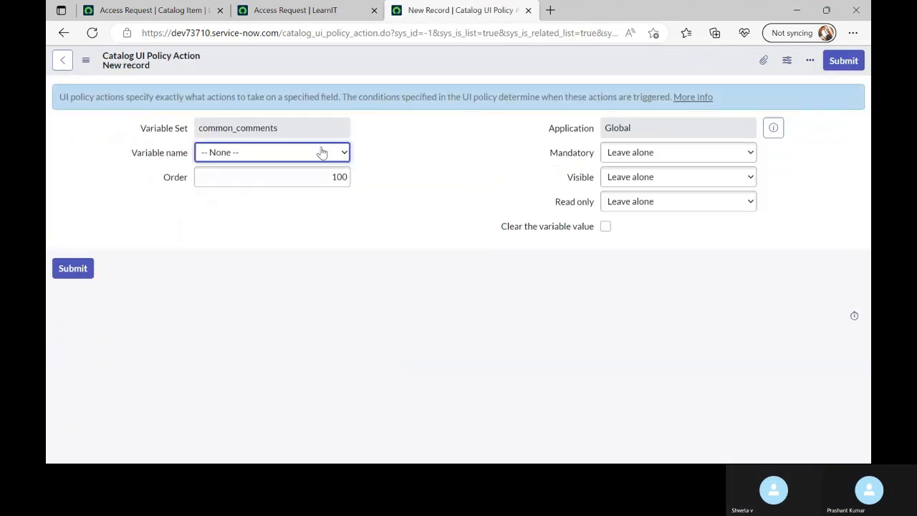
{"action": "left_click", "coordinate": [323, 152]}
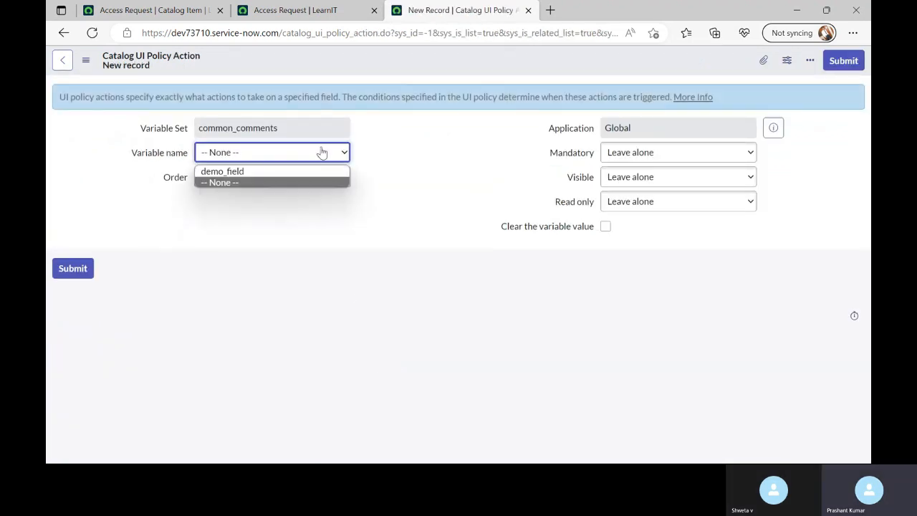
{"action": "left_click", "coordinate": [232, 173]}
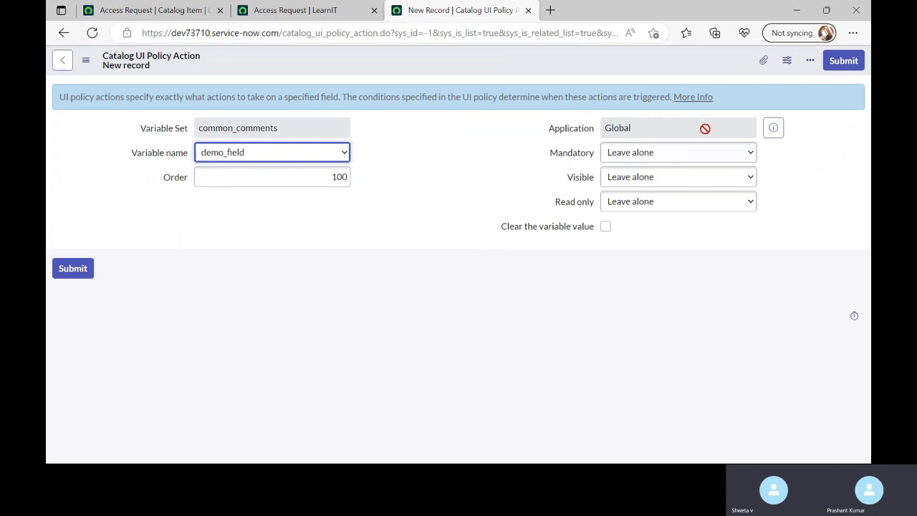
{"action": "left_click", "coordinate": [645, 153]}
{"action": "left_click", "coordinate": [622, 182]}
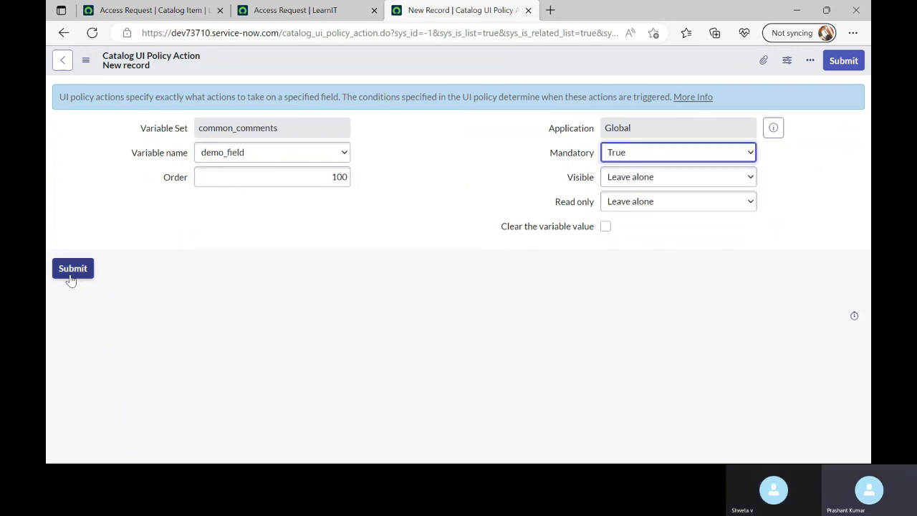
{"action": "left_click", "coordinate": [73, 268]}
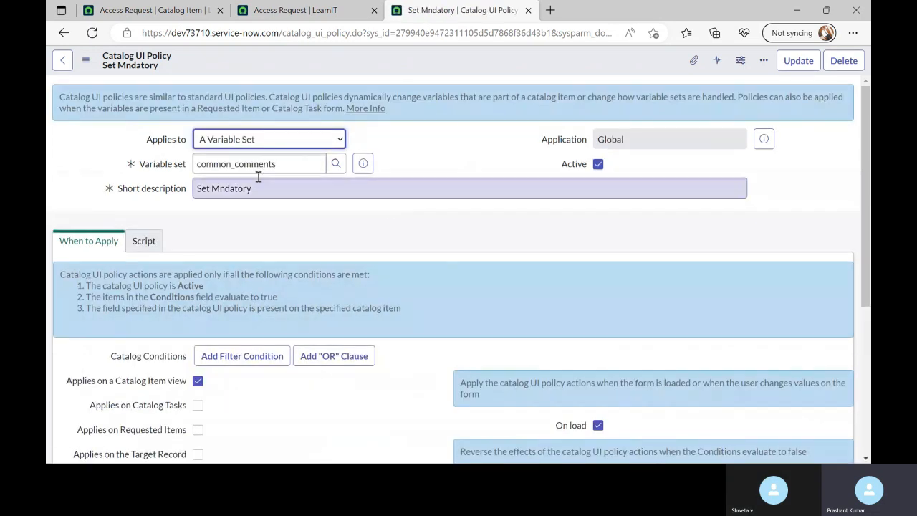
Fix the short description to 'Set Mandatory', keeping Applies to A Variable Set, and save
{"action": "left_click", "coordinate": [235, 144]}
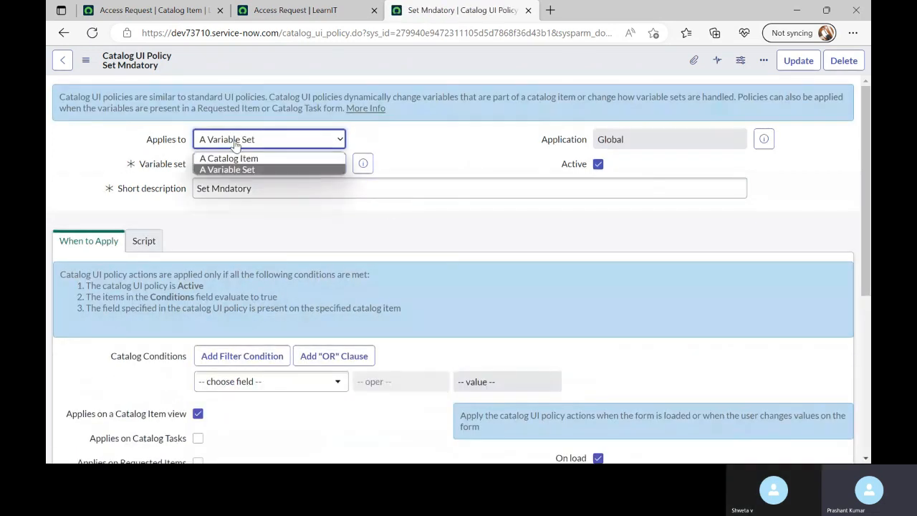
{"action": "left_click", "coordinate": [241, 148]}
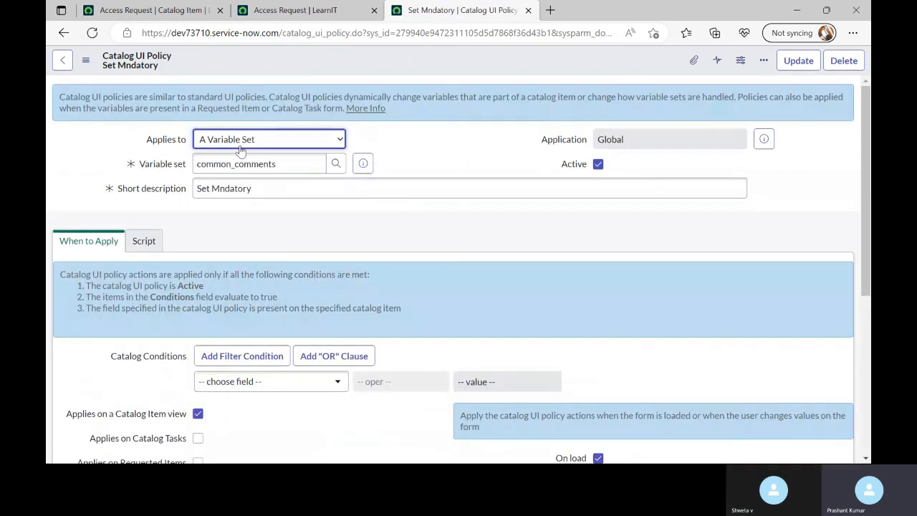
{"action": "left_click", "coordinate": [223, 189]}
{"action": "type", "text": "a"}
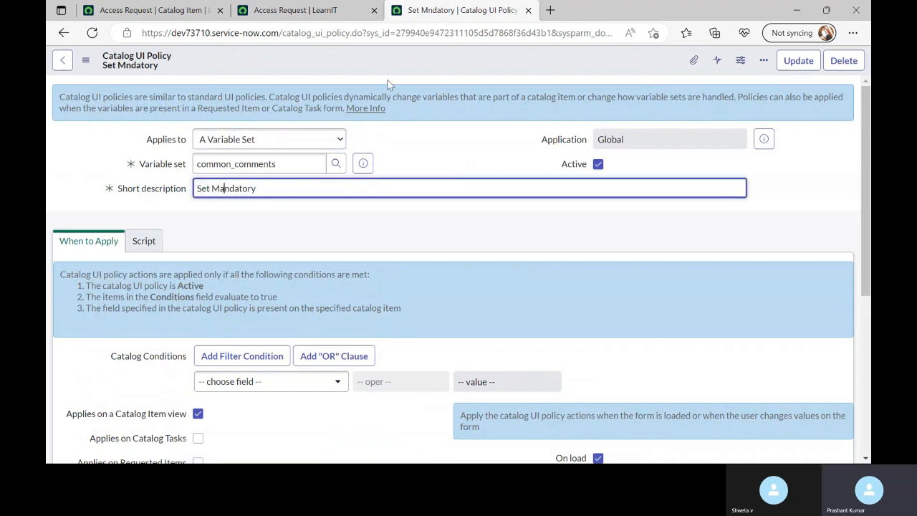
{"action": "right_click", "coordinate": [414, 68]}
{"action": "left_click", "coordinate": [424, 72]}
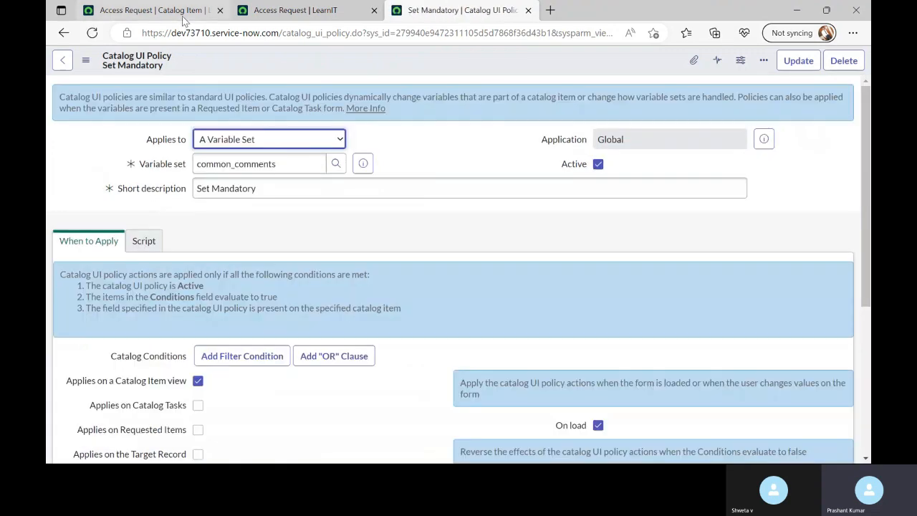
Reload the Access Request catalog item form
{"action": "left_click", "coordinate": [185, 11]}
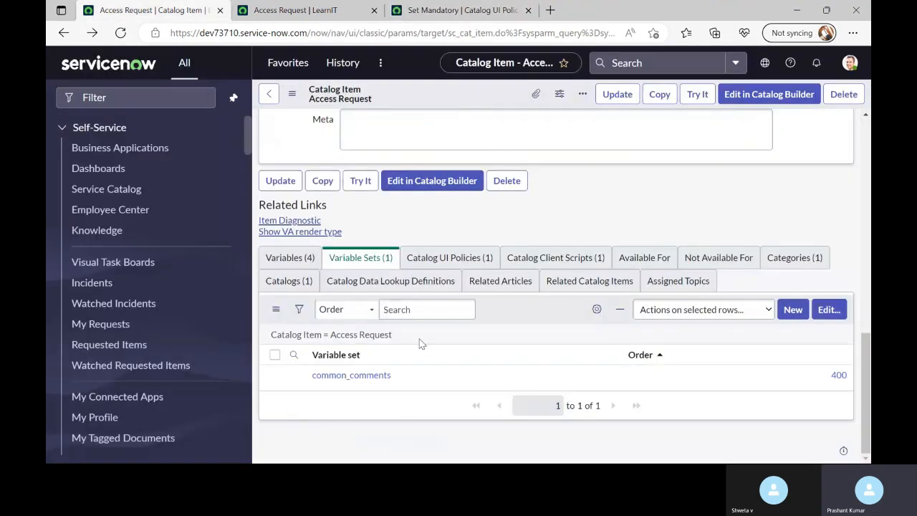
{"action": "right_click", "coordinate": [451, 94]}
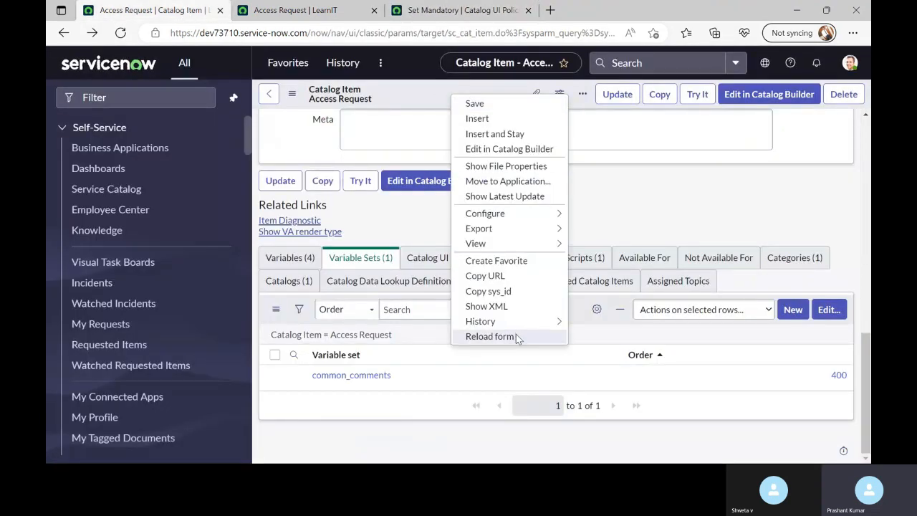
{"action": "left_click", "coordinate": [490, 337]}
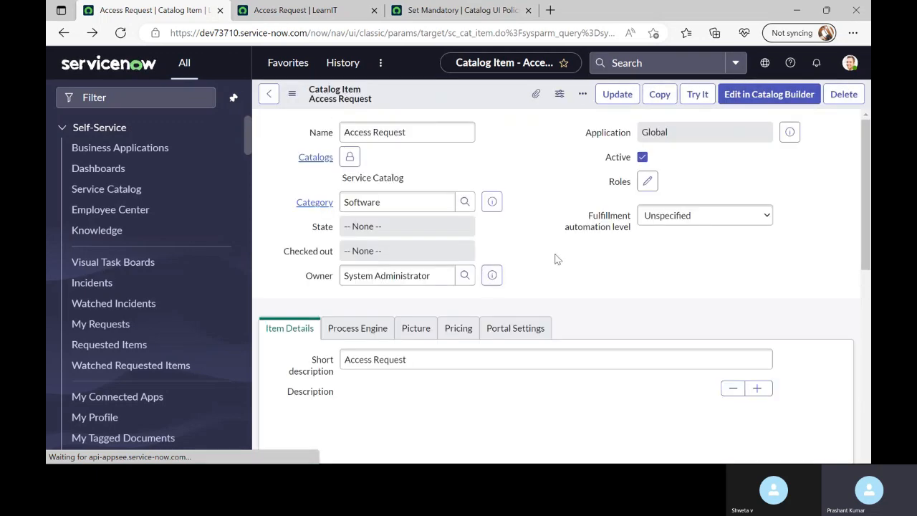
Open common_comments from Access Request's Variable Sets list in a new tab
{"action": "scroll", "coordinate": [563, 260], "scroll_direction": "down", "scroll_amount": 10}
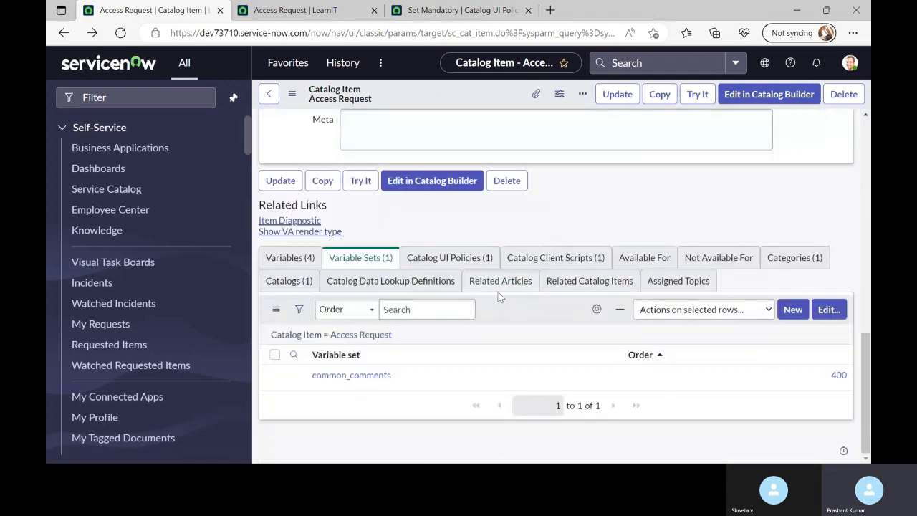
{"action": "left_click", "coordinate": [466, 260]}
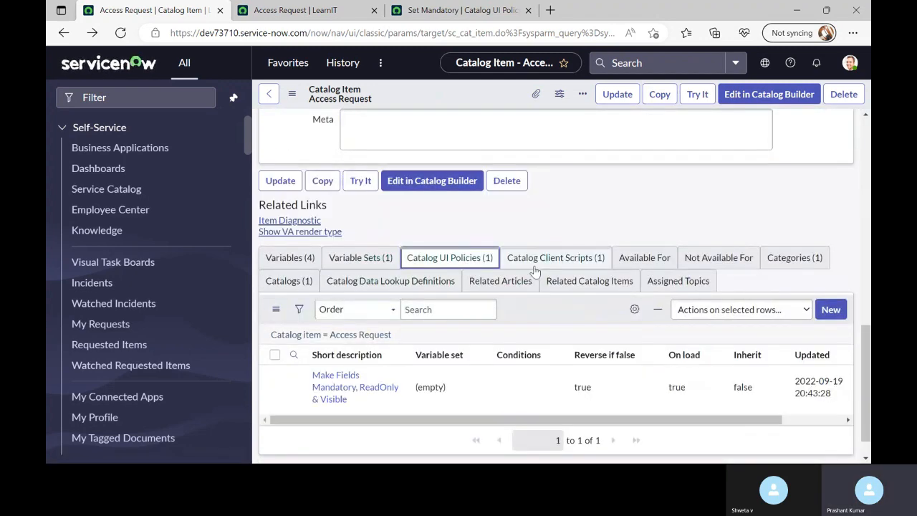
{"action": "left_click", "coordinate": [364, 264]}
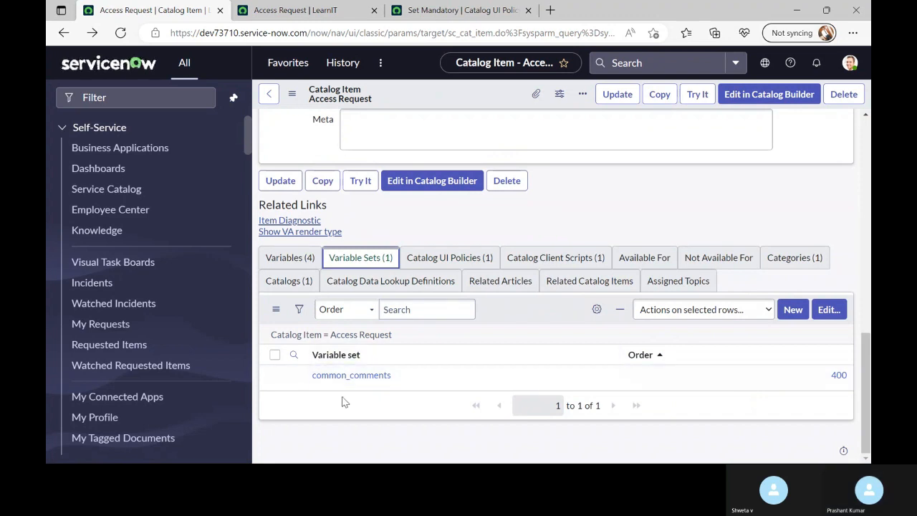
{"action": "left_click", "coordinate": [324, 378]}
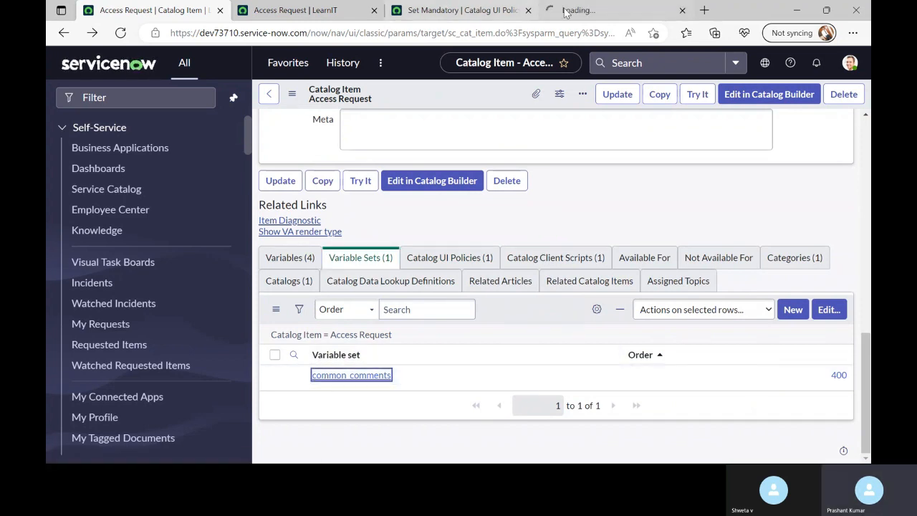
{"action": "left_click_drag", "start_coordinate": [577, 12], "coordinate": [269, 16]}
{"action": "scroll", "coordinate": [344, 252], "scroll_direction": "down", "scroll_amount": 1}
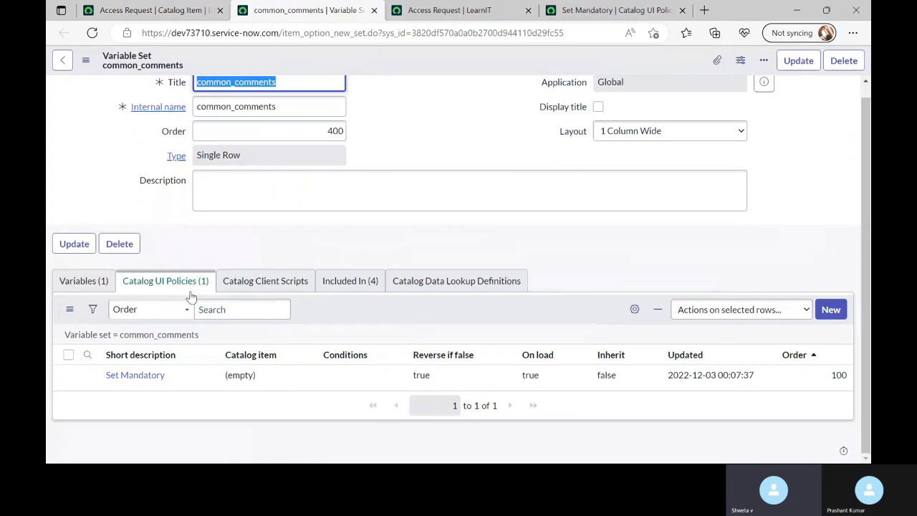
Review common_comments' UI policies, variables and client scripts, then return to Access Request
{"action": "left_click", "coordinate": [154, 285]}
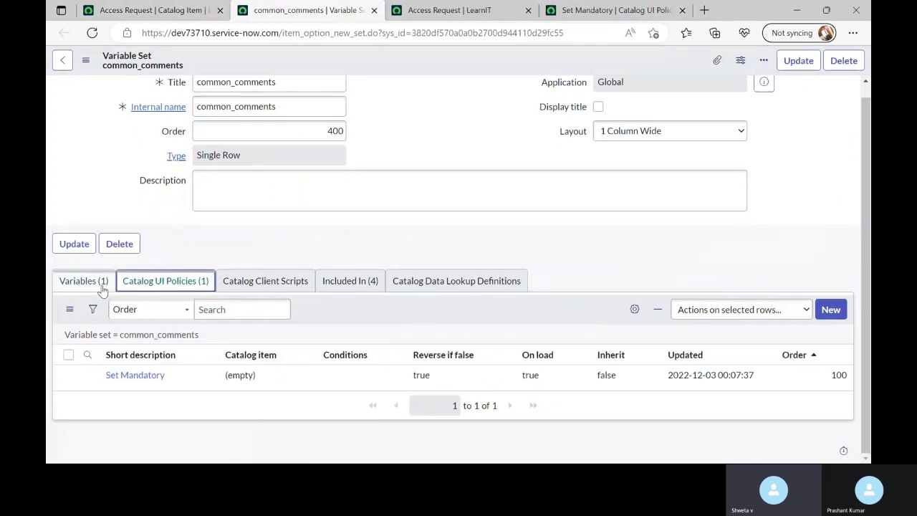
{"action": "left_click", "coordinate": [101, 287]}
{"action": "left_click", "coordinate": [124, 287]}
{"action": "scroll", "coordinate": [483, 134], "scroll_direction": "up", "scroll_amount": 1}
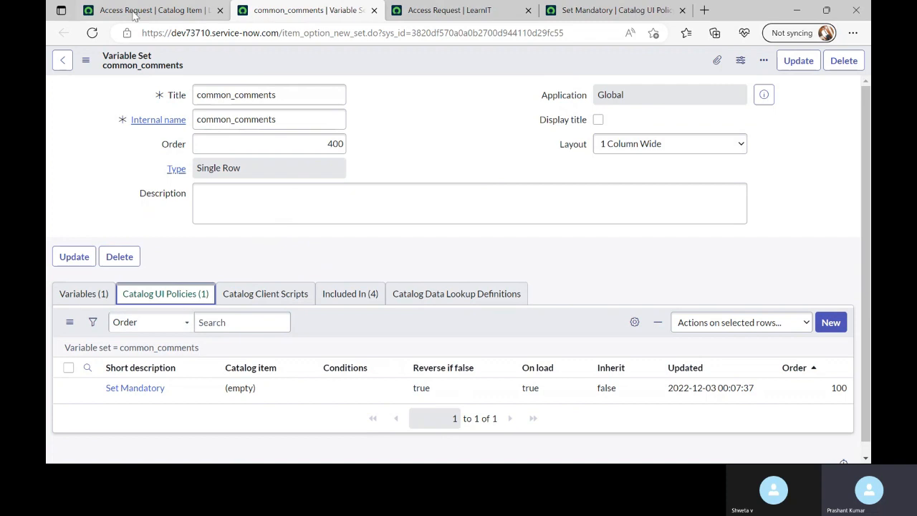
{"action": "left_click", "coordinate": [291, 298]}
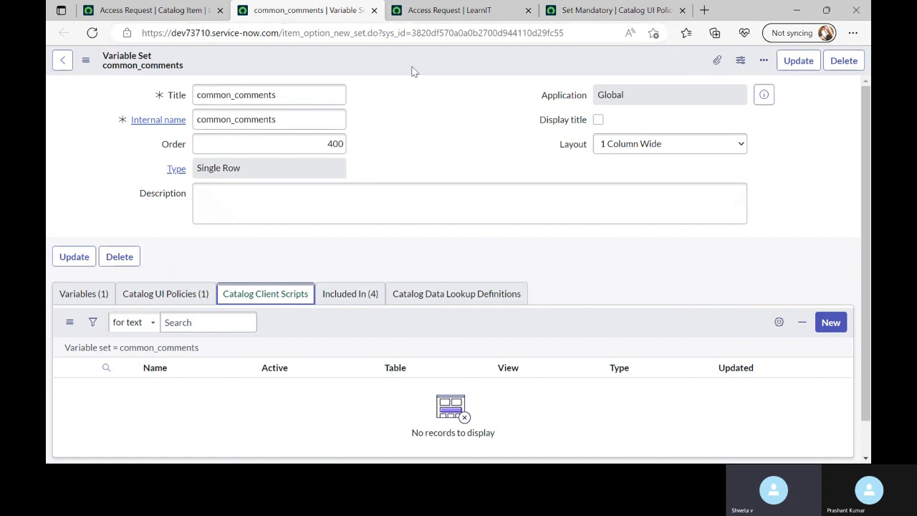
{"action": "left_click", "coordinate": [163, 21]}
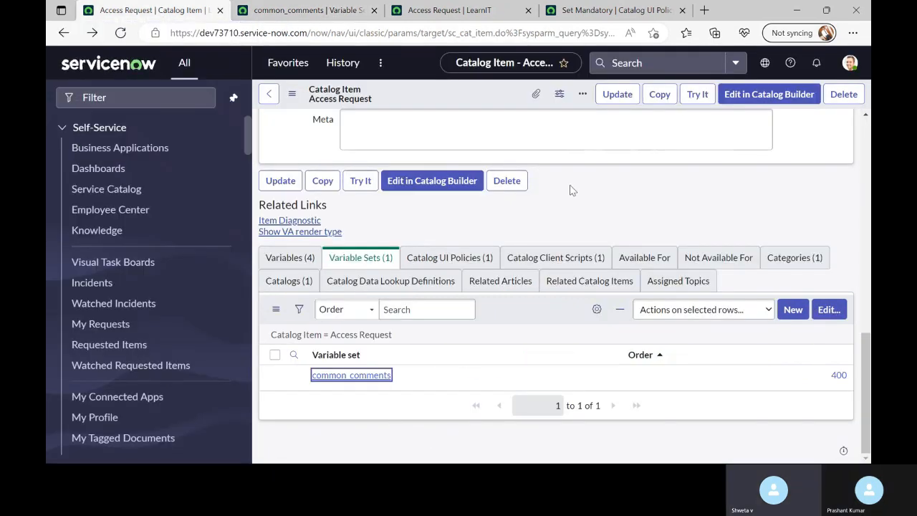
Confirm Demo Field is required on the Access Request form, then show common_comments' UI policies
{"action": "left_click", "coordinate": [698, 95]}
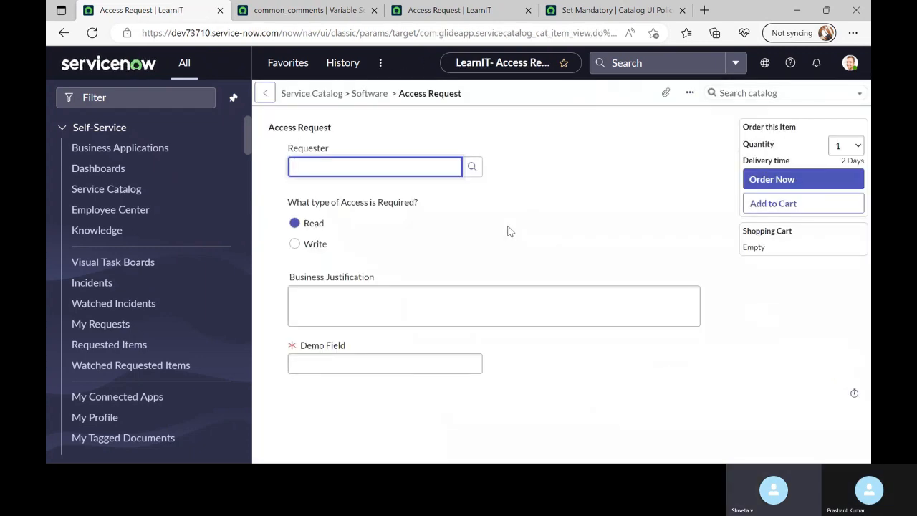
{"action": "left_click_drag", "start_coordinate": [337, 398], "coordinate": [301, 344]}
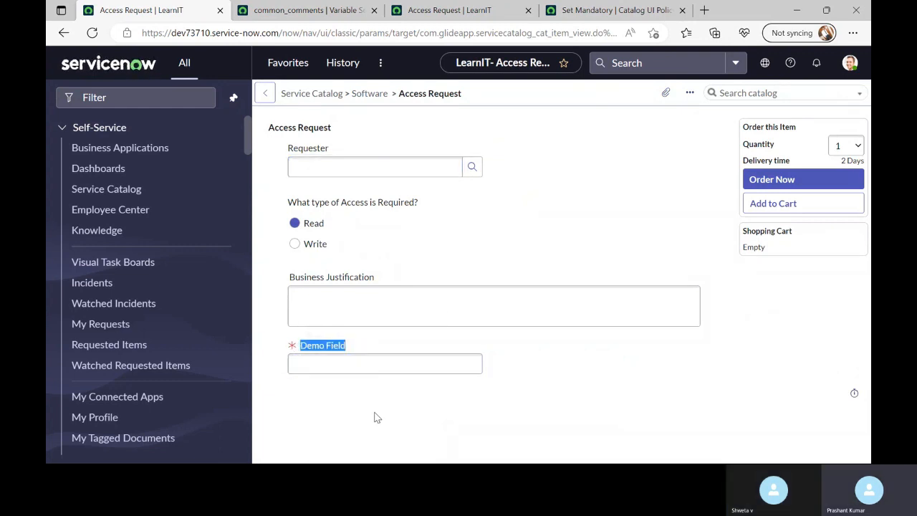
{"action": "left_click", "coordinate": [305, 10]}
{"action": "left_click", "coordinate": [147, 295]}
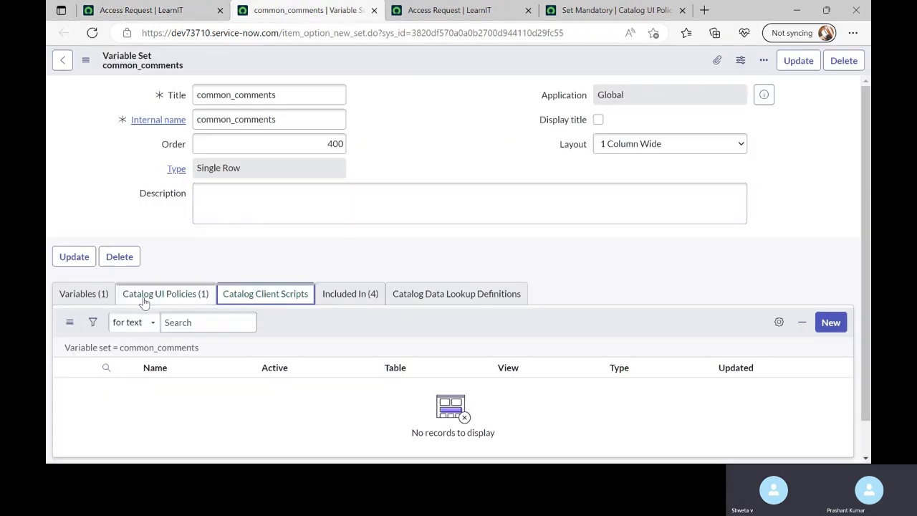
Open Password Reset, Report Performance Problem and Report Outage from the Included In list in new tabs
{"action": "left_click", "coordinate": [334, 297]}
{"action": "scroll", "coordinate": [199, 319], "scroll_direction": "down", "scroll_amount": 1}
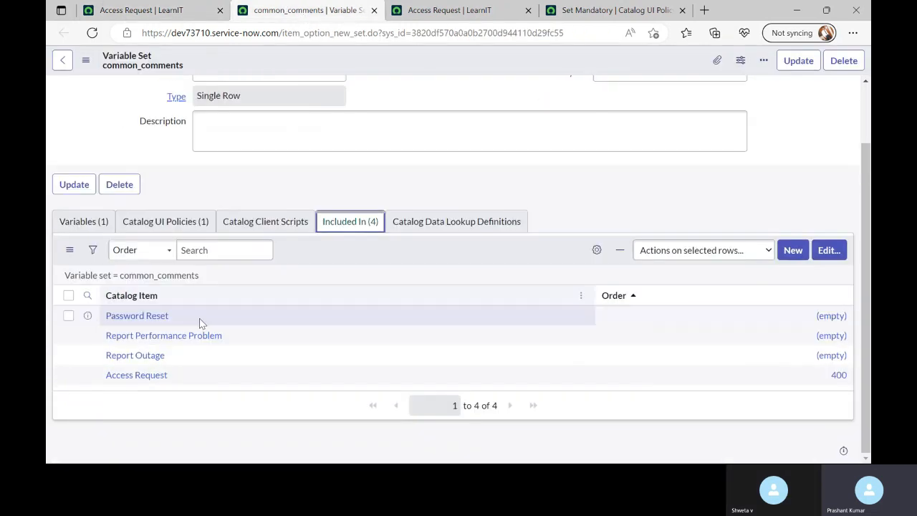
{"action": "left_click", "coordinate": [140, 316], "text": "ctrl"}
{"action": "left_click", "coordinate": [163, 336], "text": "ctrl"}
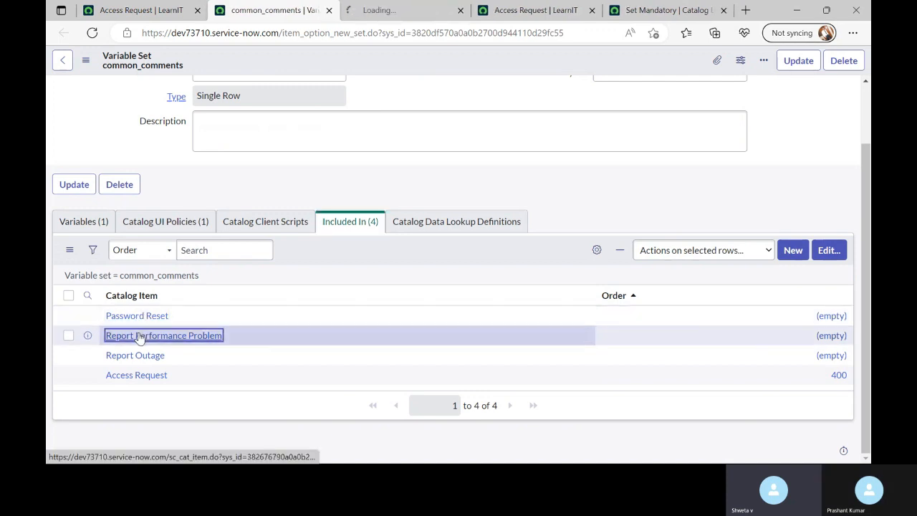
{"action": "left_click", "coordinate": [135, 356], "text": "ctrl"}
Preview each of the three items' order forms, confirming Demo Field is required
{"action": "left_click", "coordinate": [301, 10]}
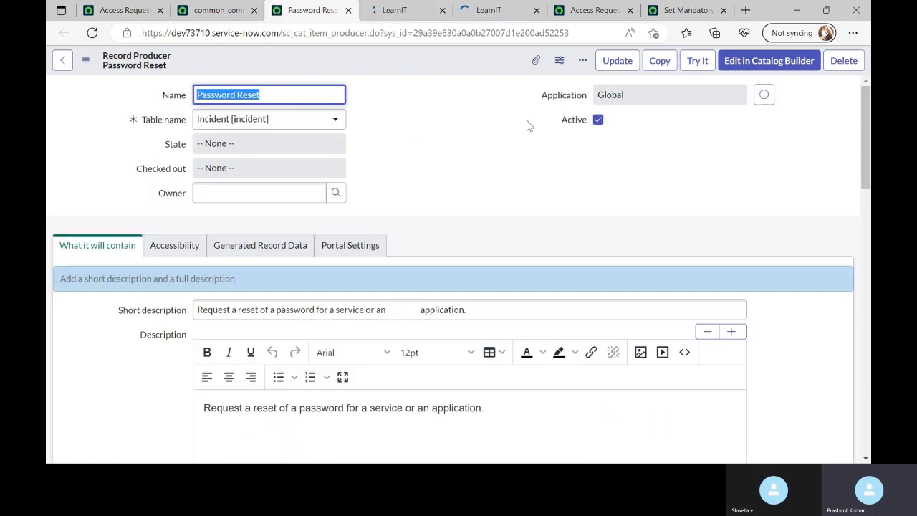
{"action": "left_click", "coordinate": [697, 60]}
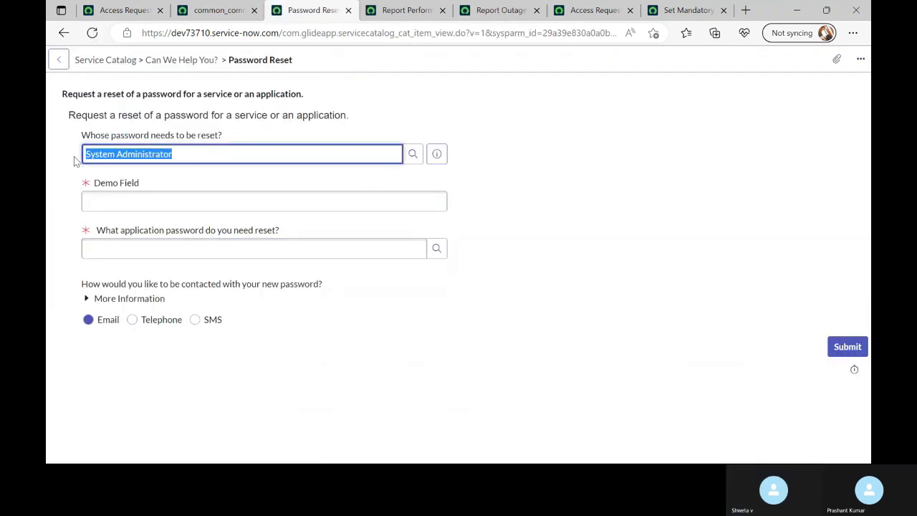
{"action": "left_click_drag", "start_coordinate": [140, 184], "coordinate": [91, 188]}
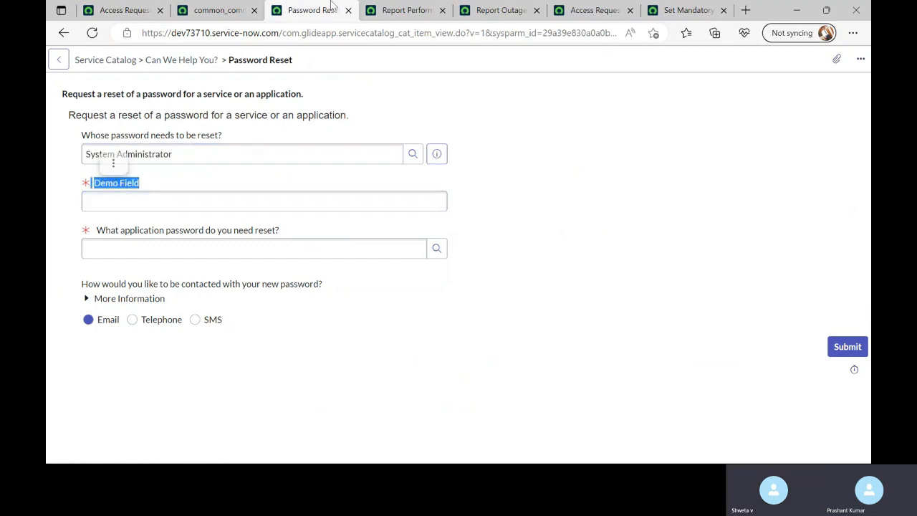
{"action": "left_click", "coordinate": [405, 10]}
{"action": "left_click", "coordinate": [695, 62]}
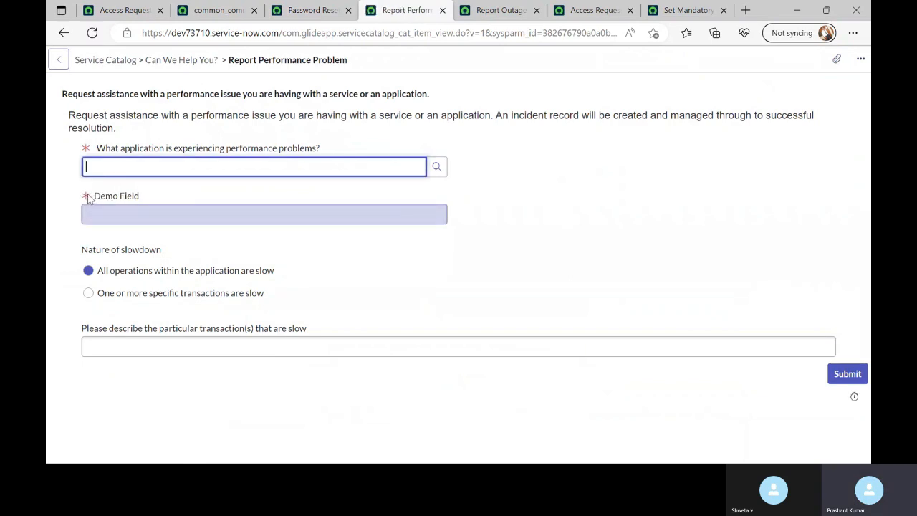
{"action": "left_click", "coordinate": [502, 11]}
{"action": "left_click", "coordinate": [695, 61]}
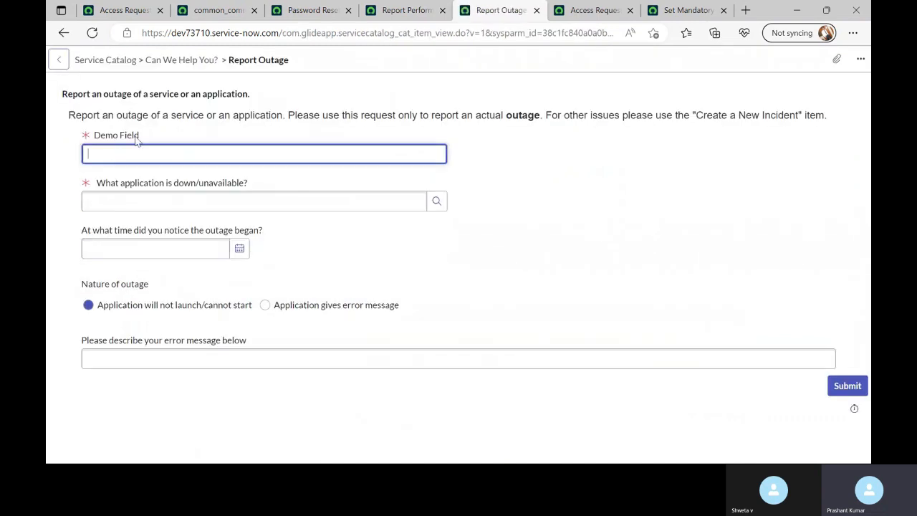
{"action": "left_click_drag", "start_coordinate": [143, 139], "coordinate": [105, 128]}
{"action": "left_click", "coordinate": [510, 266]}
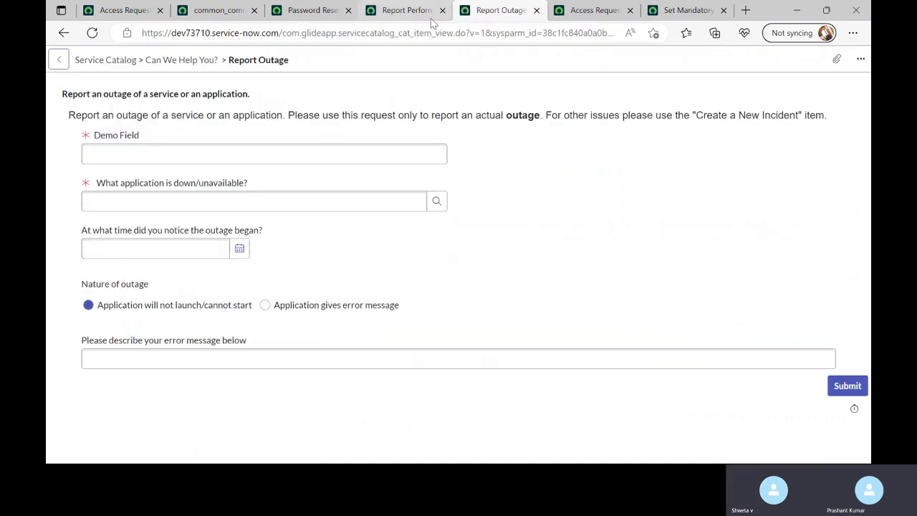
Close the Password Reset, Report Performance Problem and Report Outage tabs
{"action": "left_click", "coordinate": [349, 11]}
{"action": "left_click", "coordinate": [350, 11]}
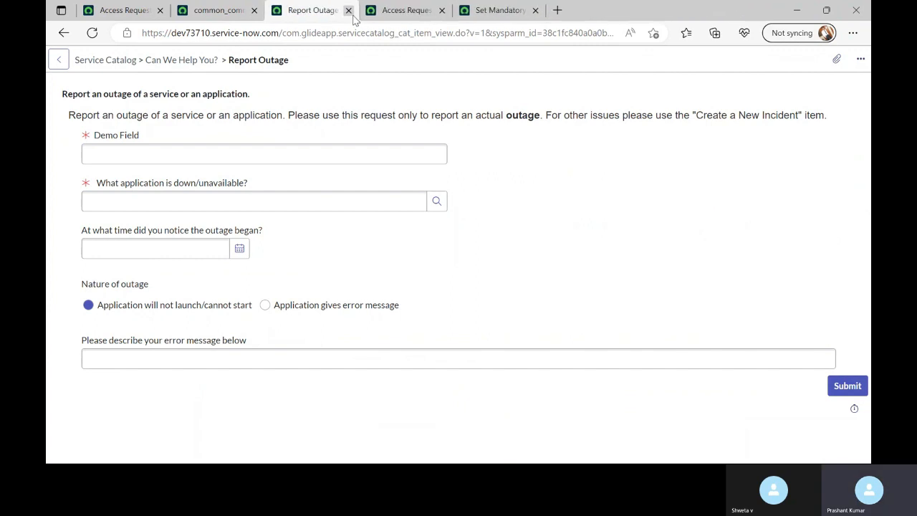
{"action": "left_click", "coordinate": [350, 11]}
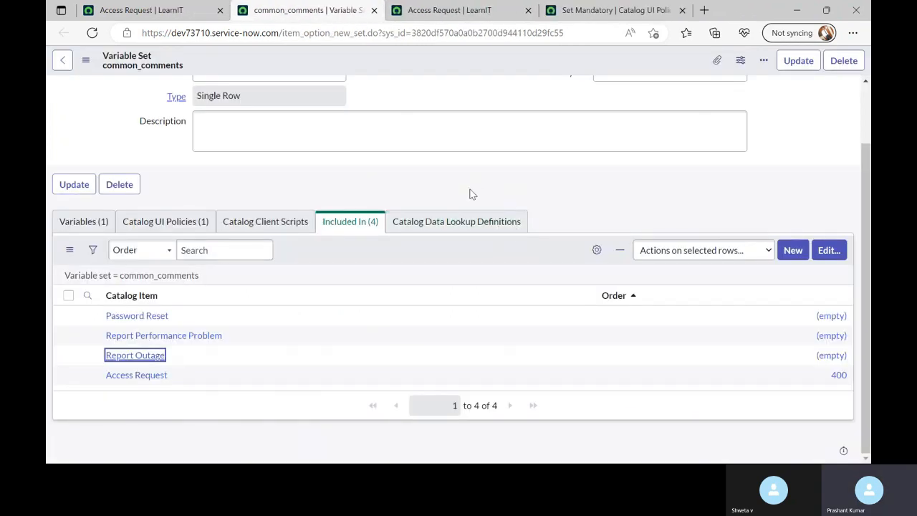
Check the order form, variable set and policy tabs, ending on the stale Access Request form
{"action": "left_click", "coordinate": [157, 10]}
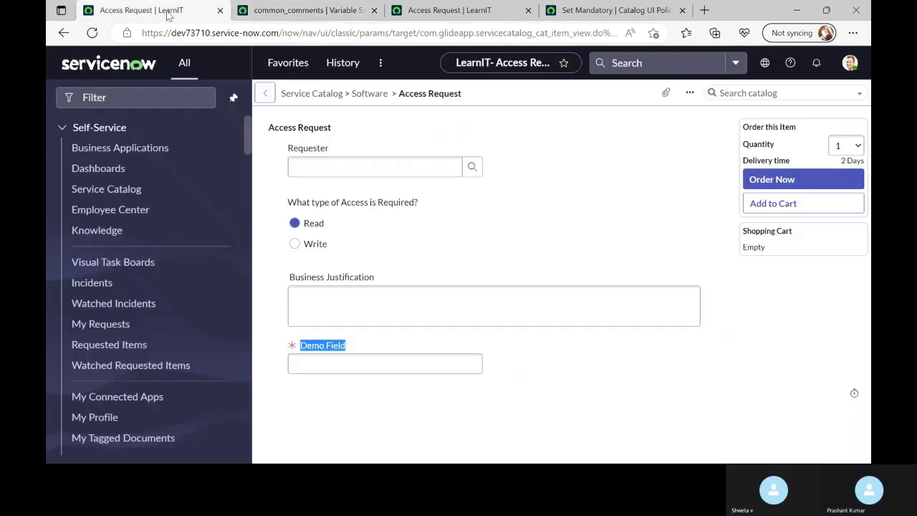
{"action": "left_click", "coordinate": [308, 11]}
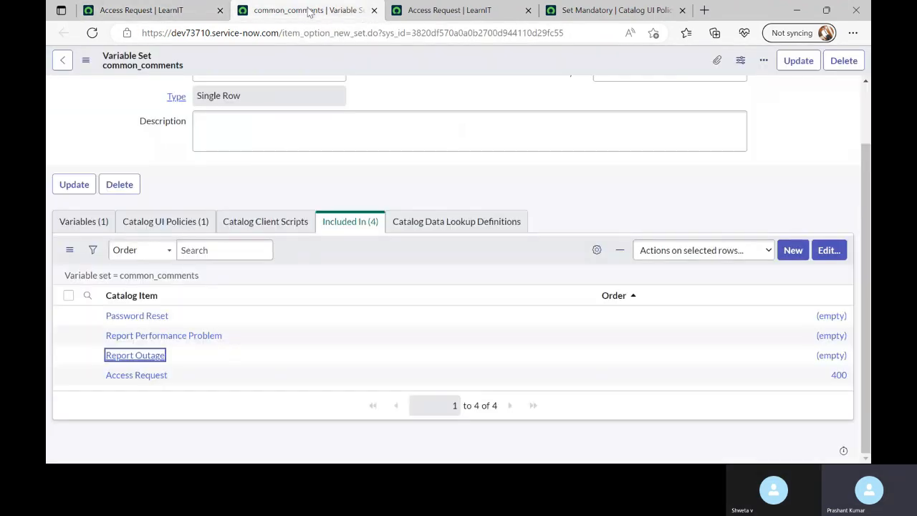
{"action": "left_click", "coordinate": [618, 15]}
{"action": "left_click", "coordinate": [467, 14]}
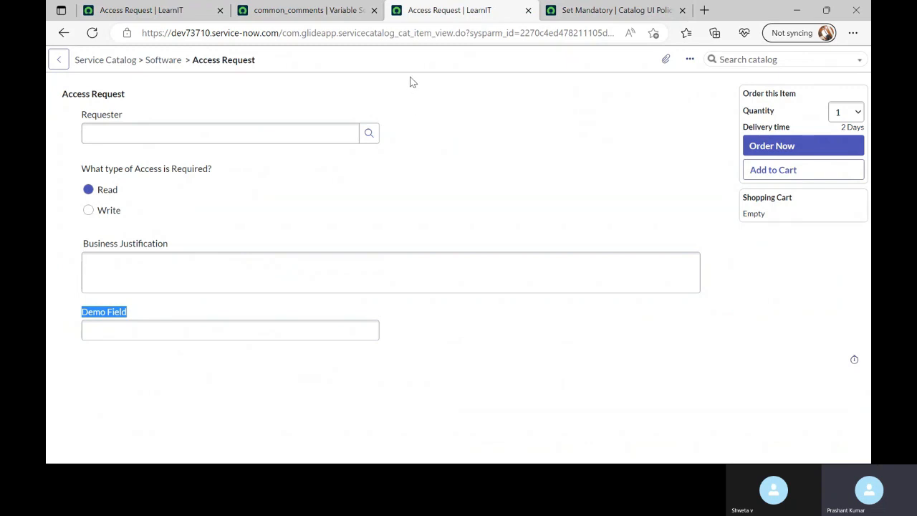
{"action": "left_click", "coordinate": [332, 375]}
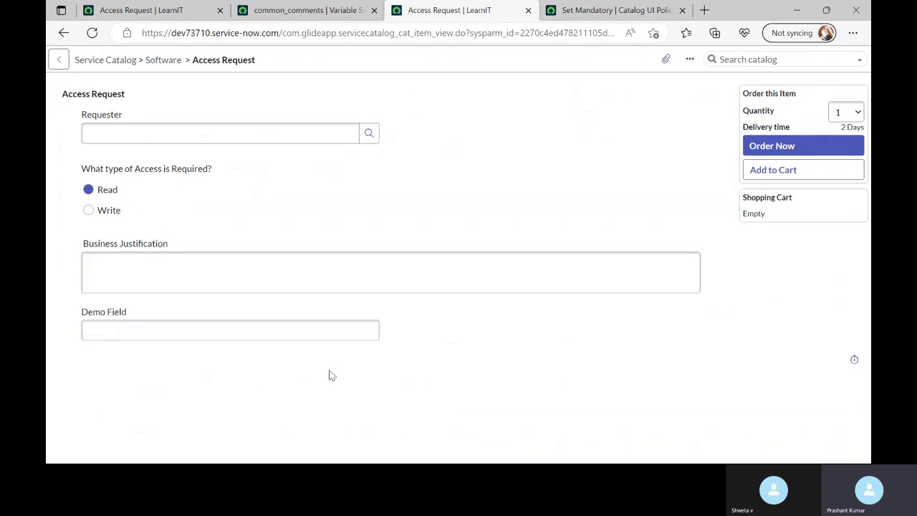